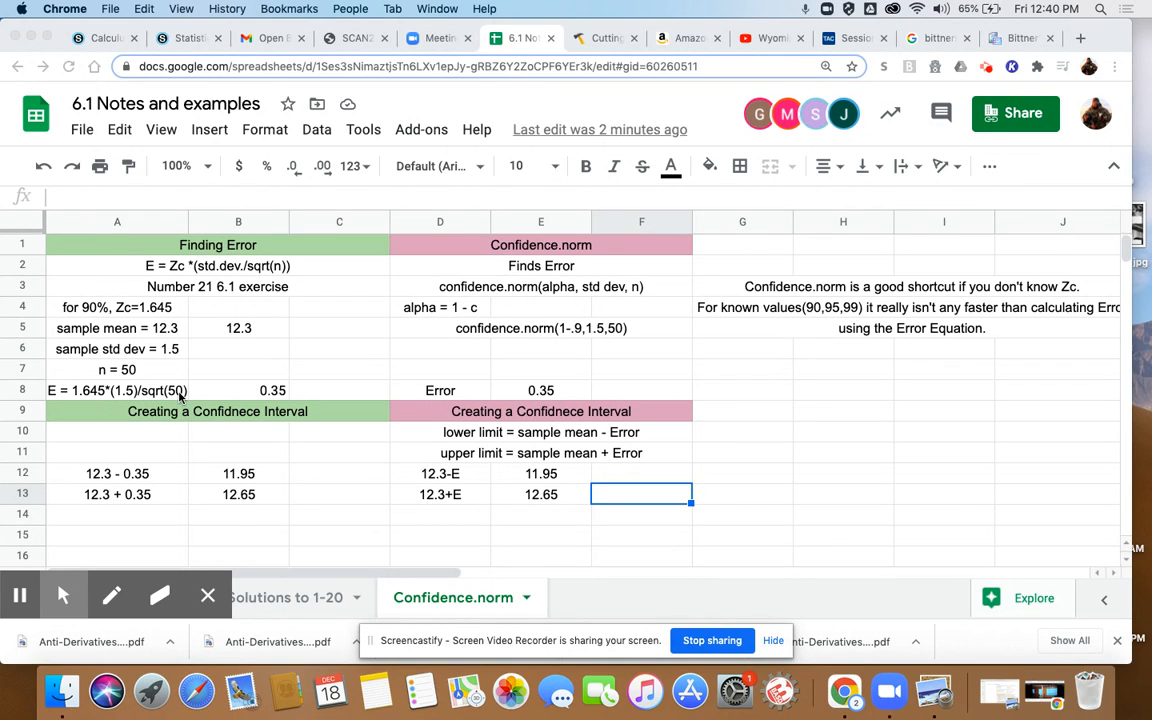
- Add one decimal place to the error value in B8, then reduce it back to two decimals
left_click(249, 391)
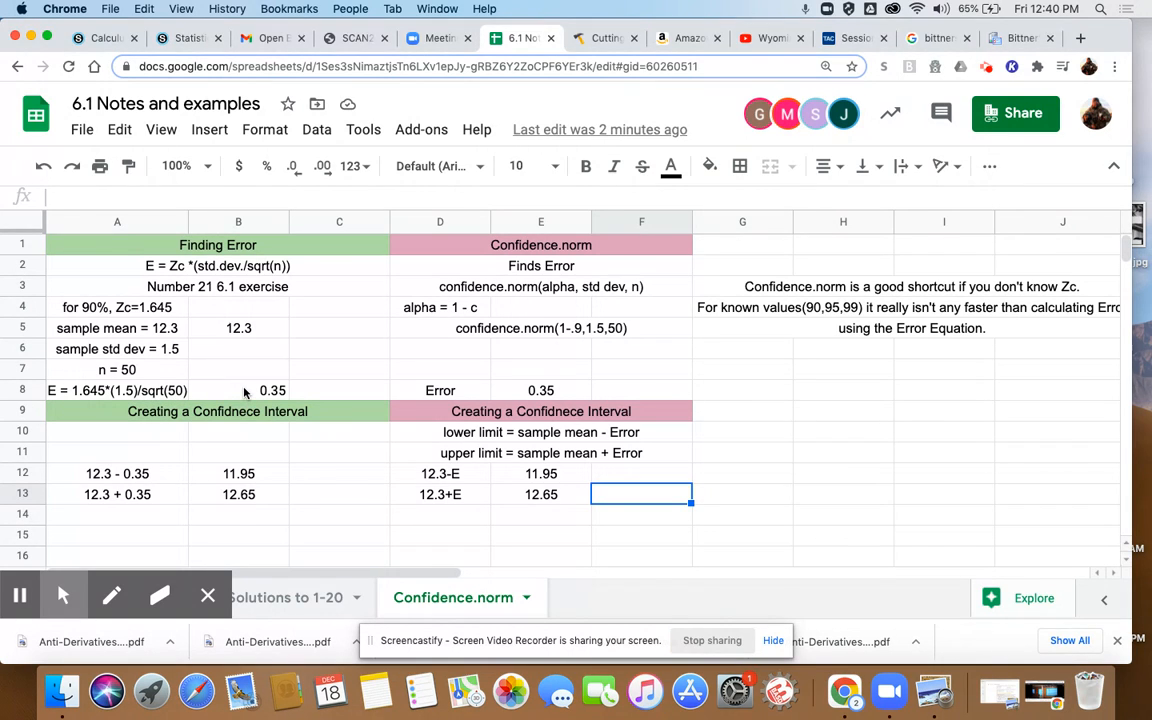
left_click(268, 391)
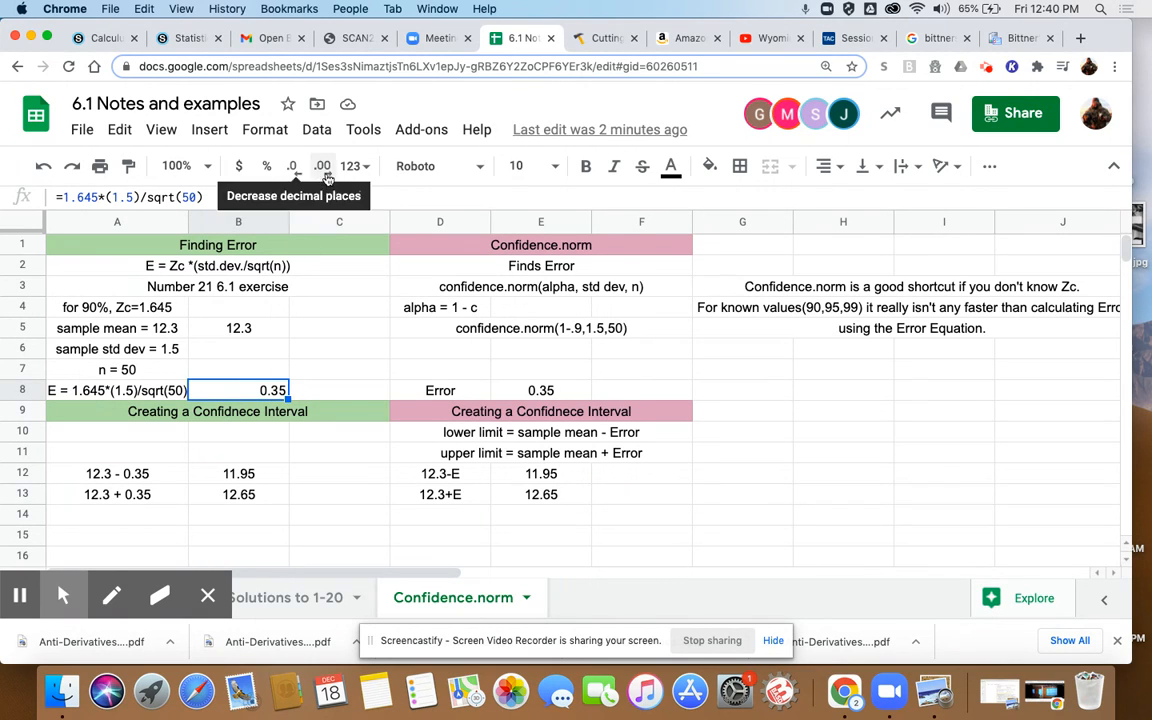
left_click(270, 135)
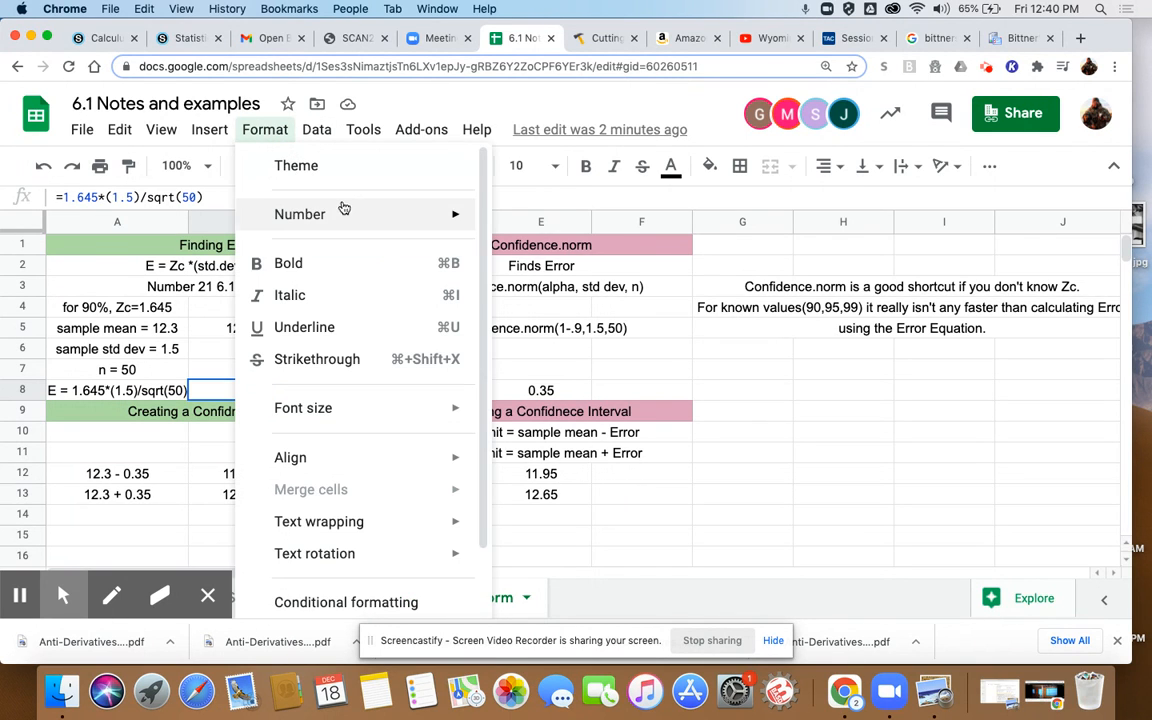
mouse_move(363, 216)
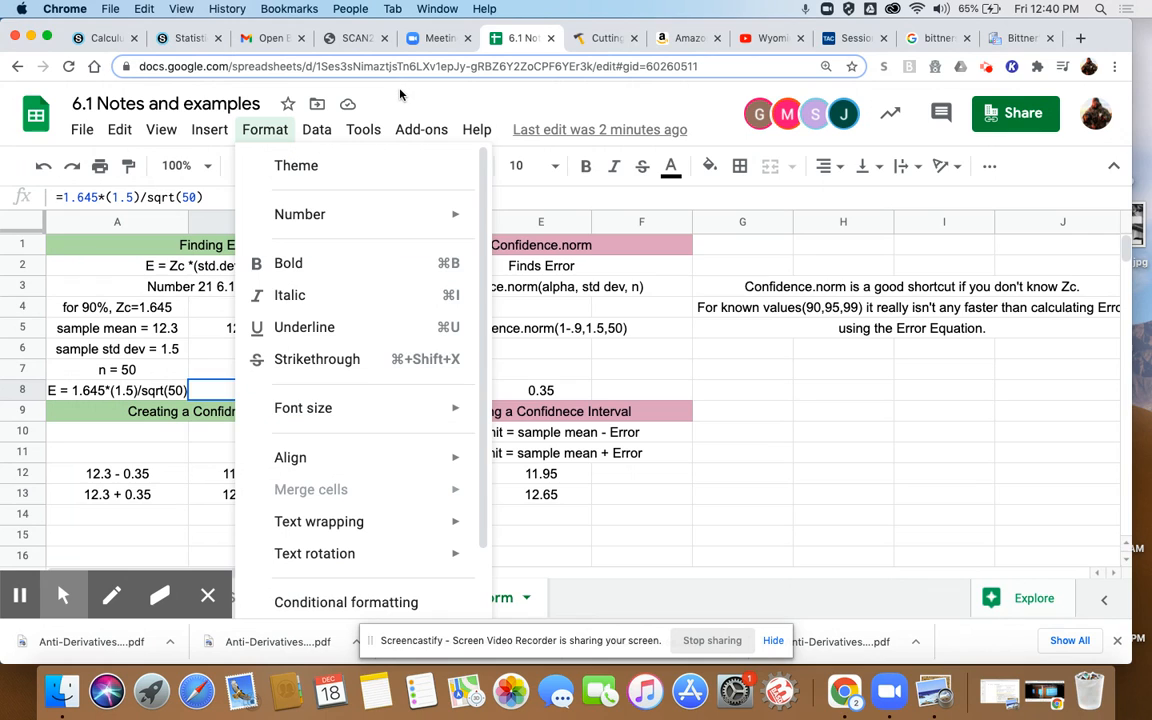
left_click(359, 78)
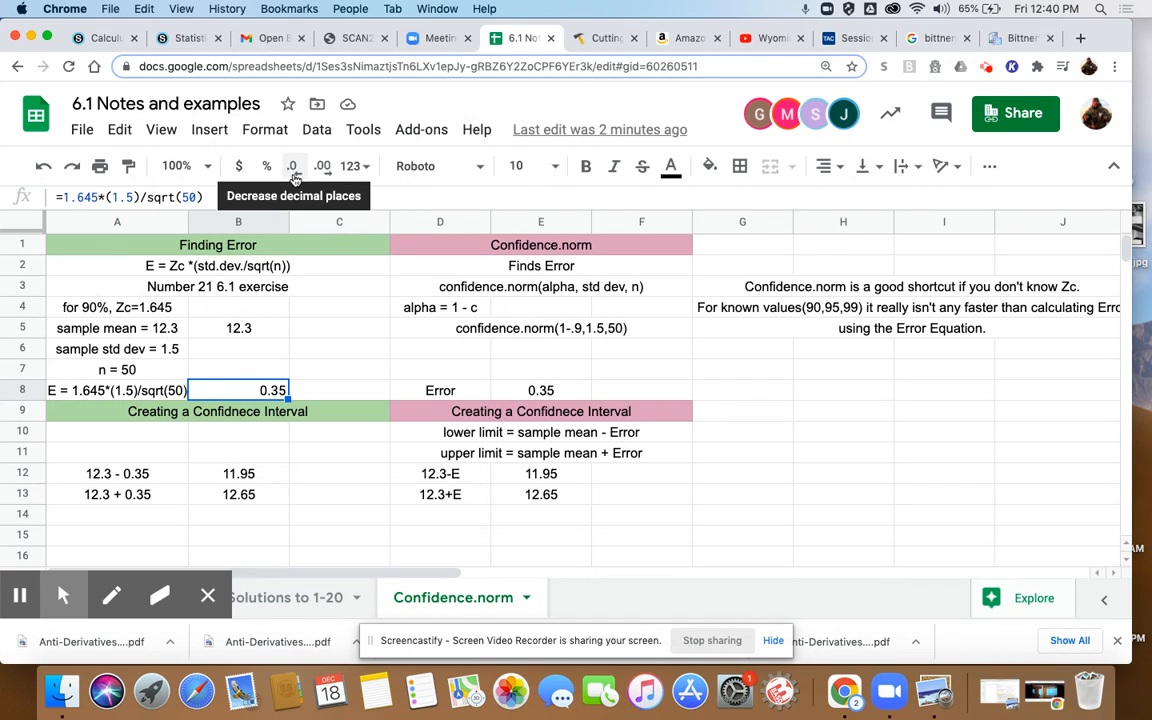
left_click(325, 177)
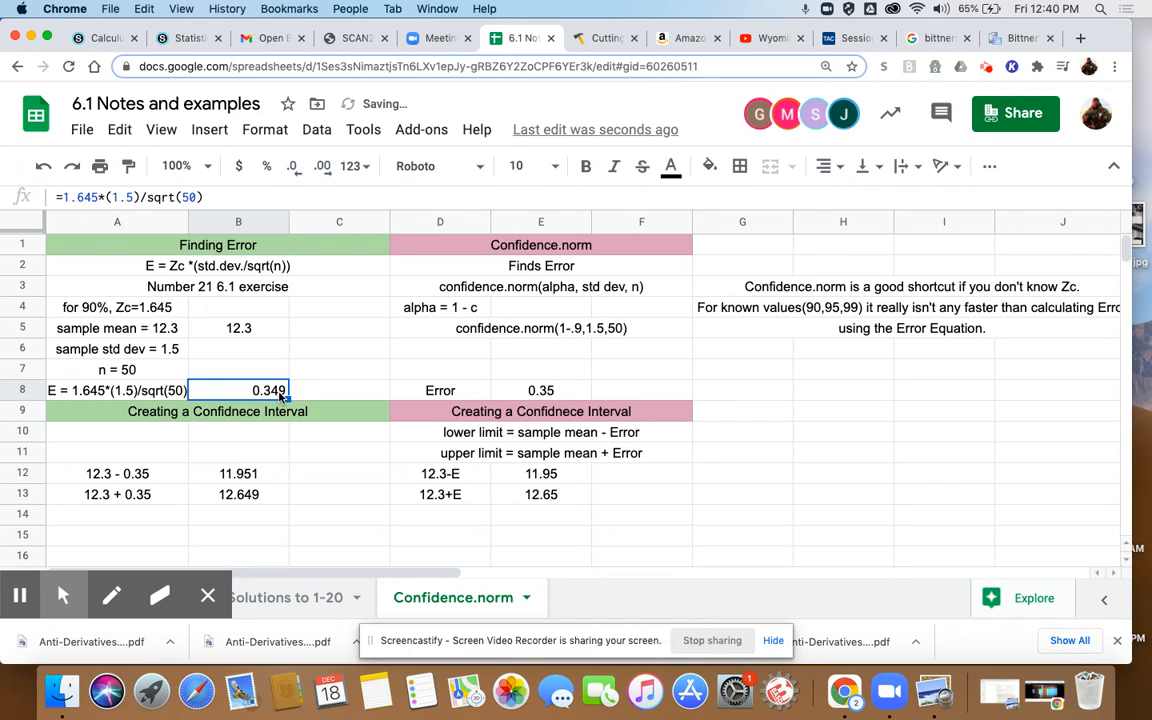
left_click(296, 170)
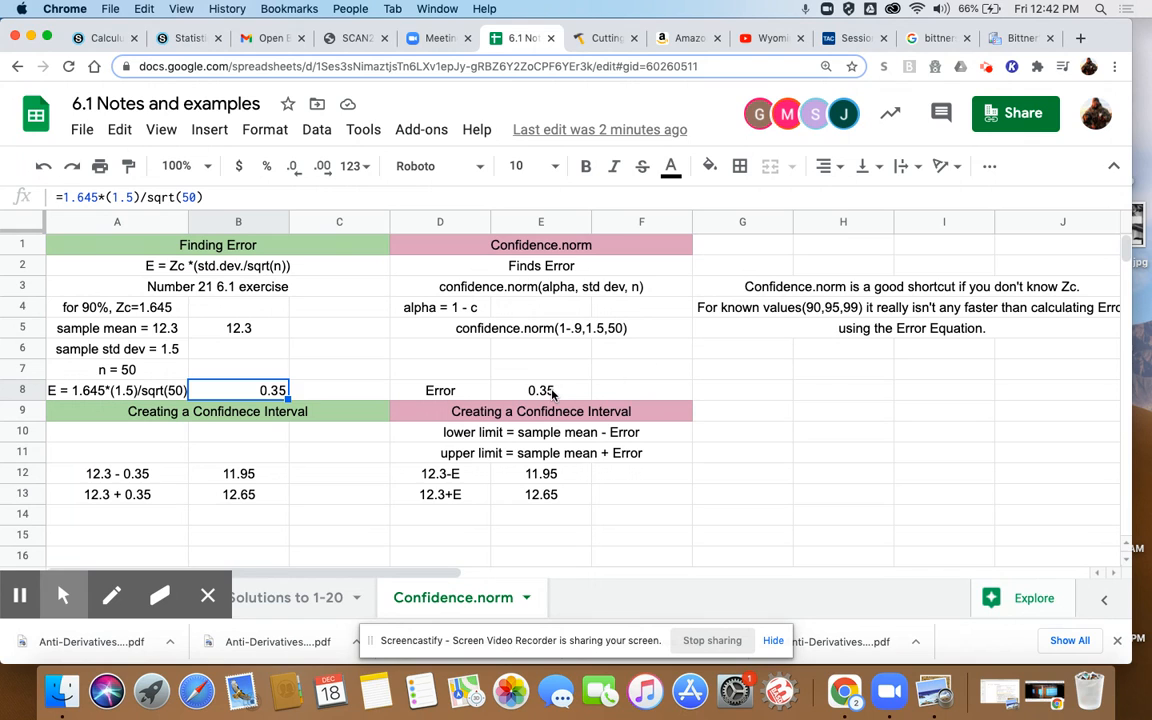
- Inspect the formulas in E8, D12, E12 and E13 of the Confidence.norm section
left_click(540, 391)
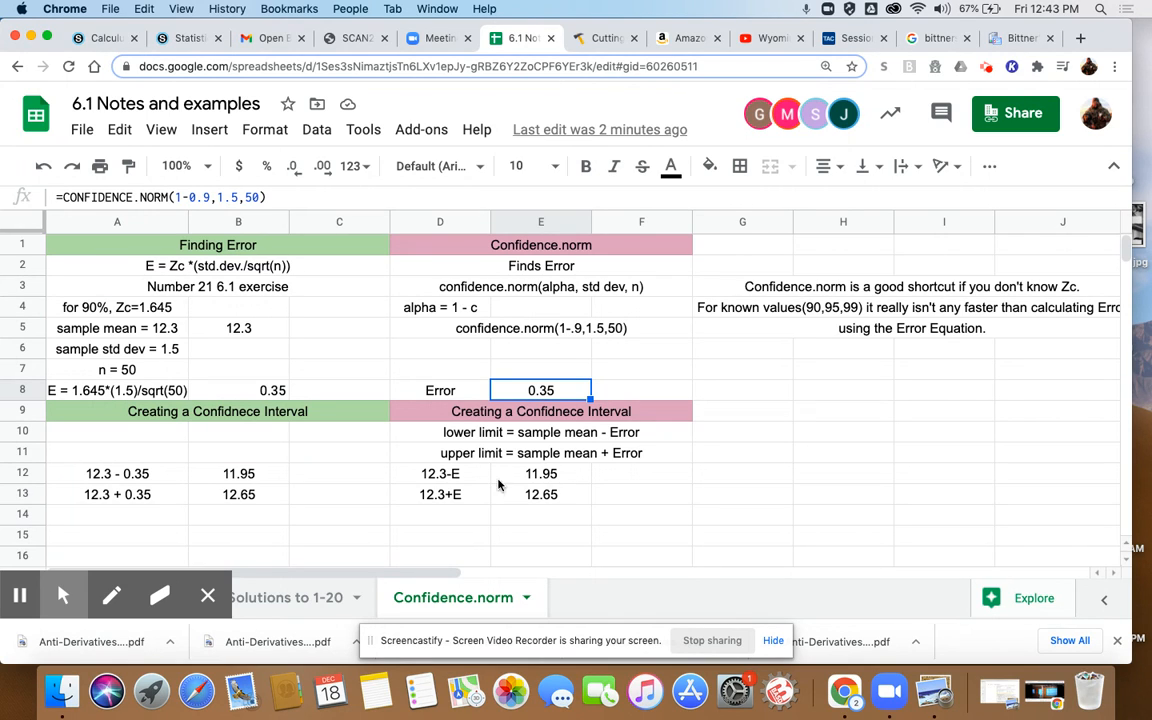
left_click(465, 476)
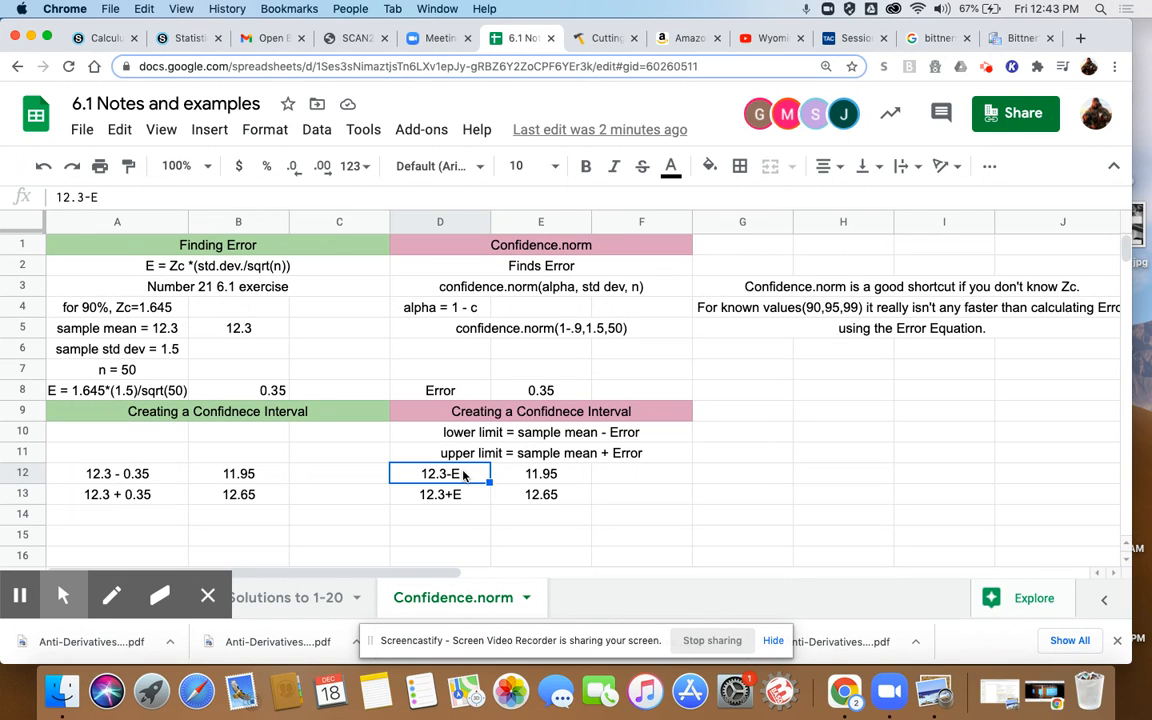
left_click(533, 476)
left_click(543, 502)
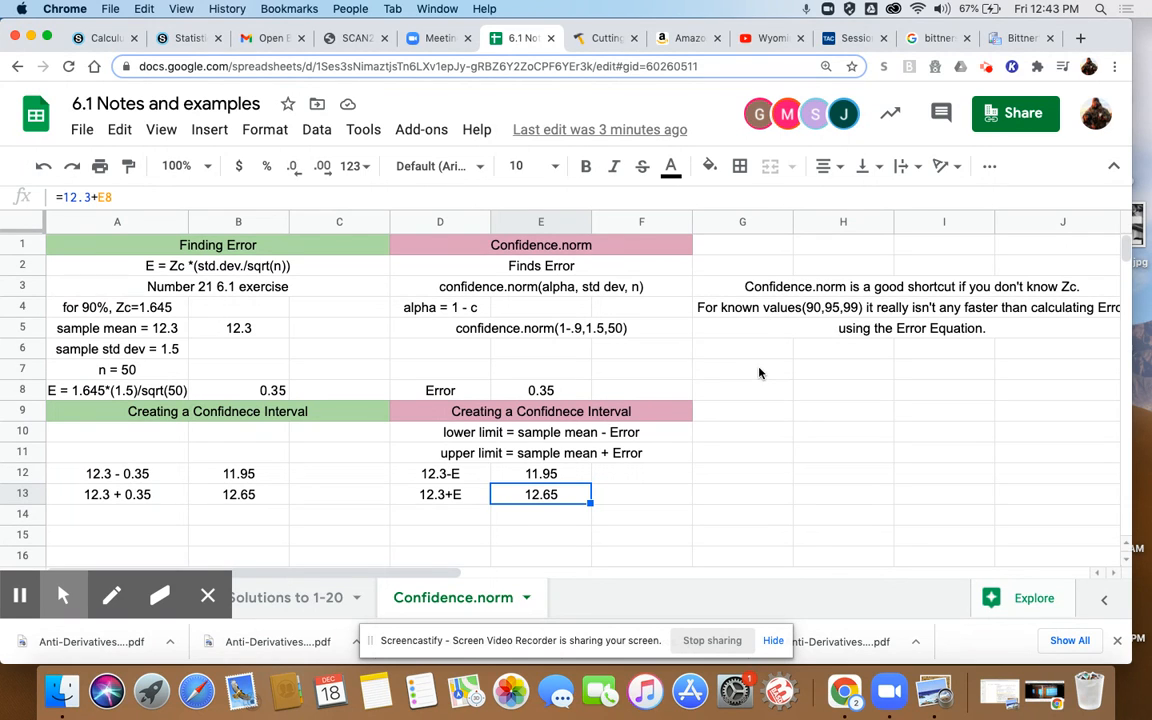
- Try to enter =confindence.norm(1-.87,1.5,50) in cell H7
left_click(829, 375)
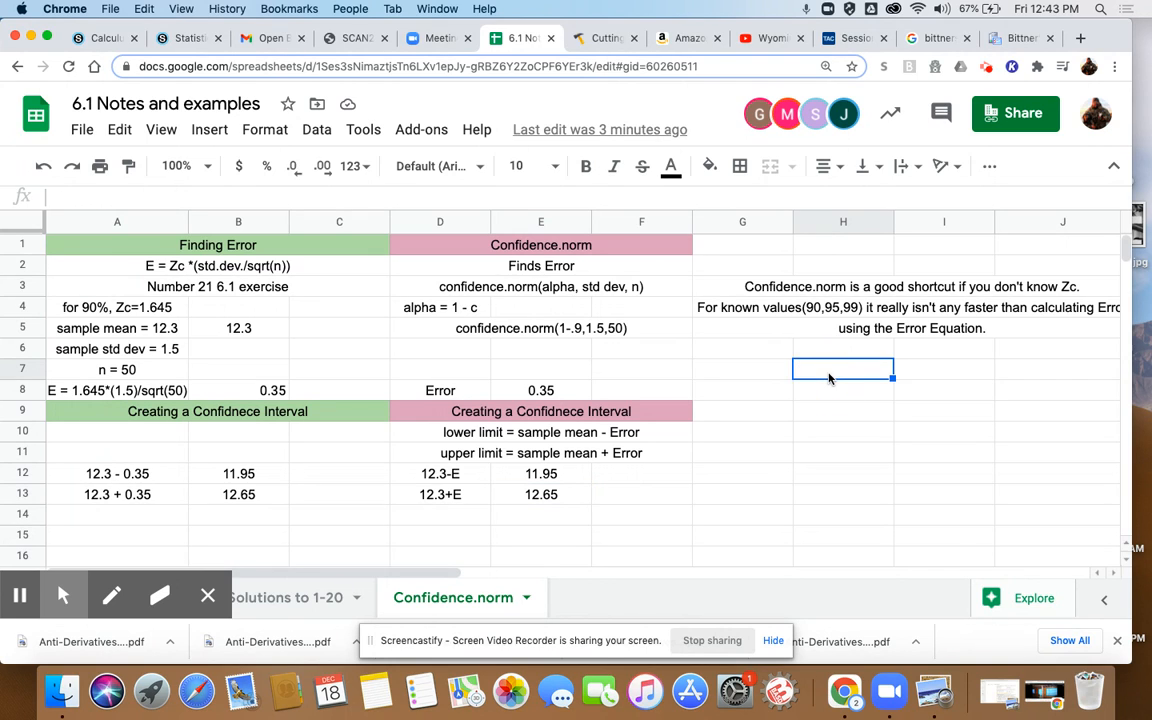
type("=")
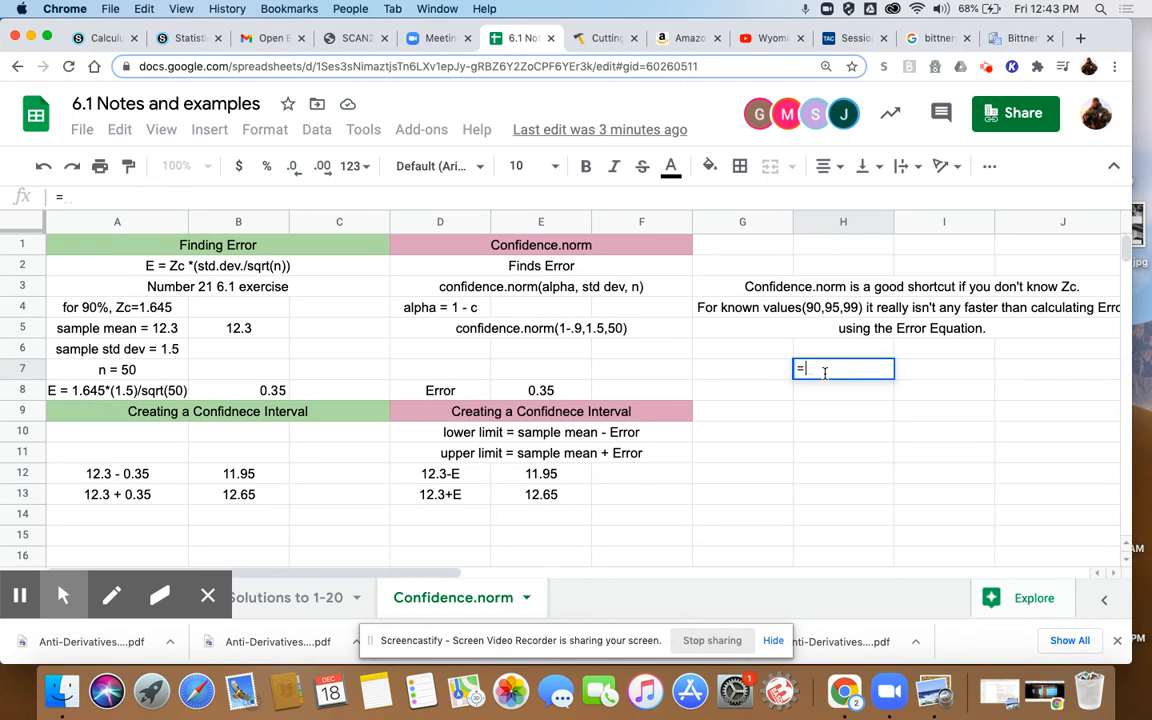
type("confin")
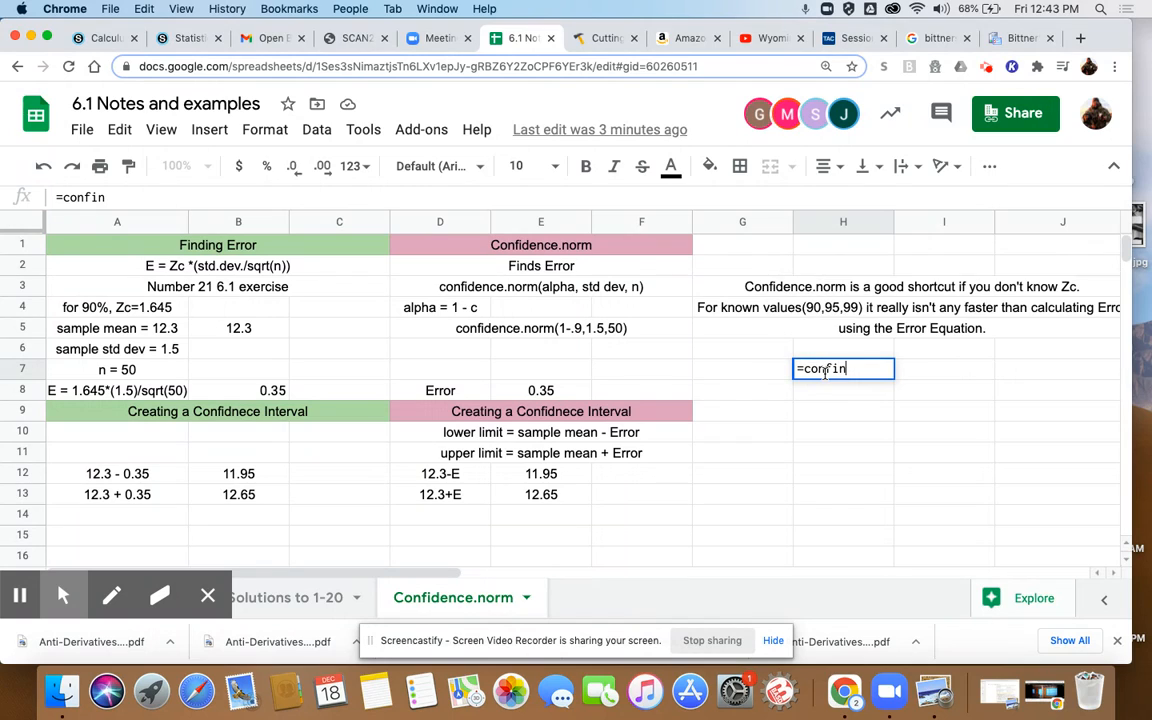
type("dence.norm(")
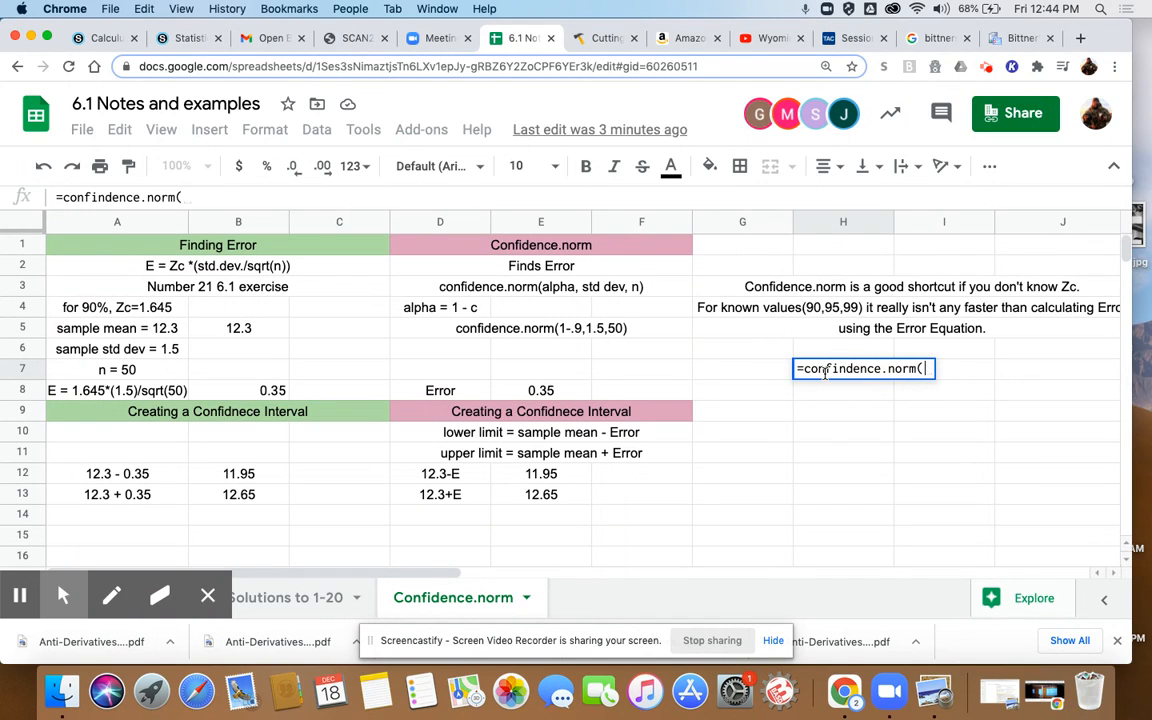
type("1")
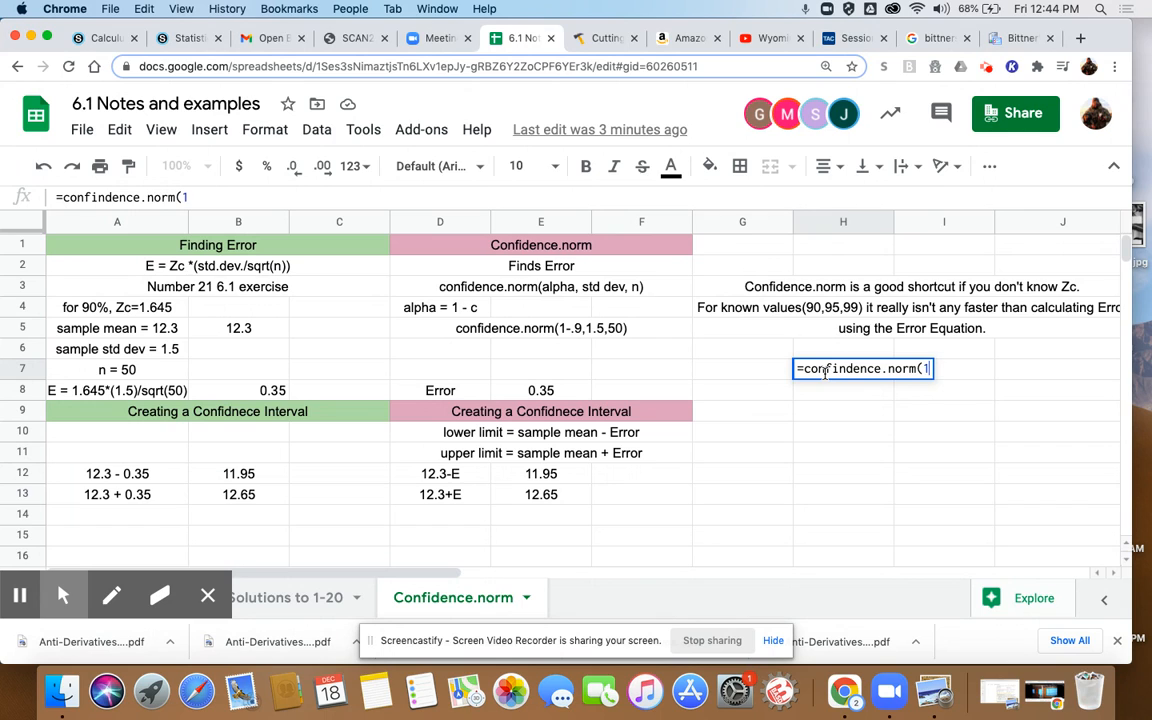
type("-.87,")
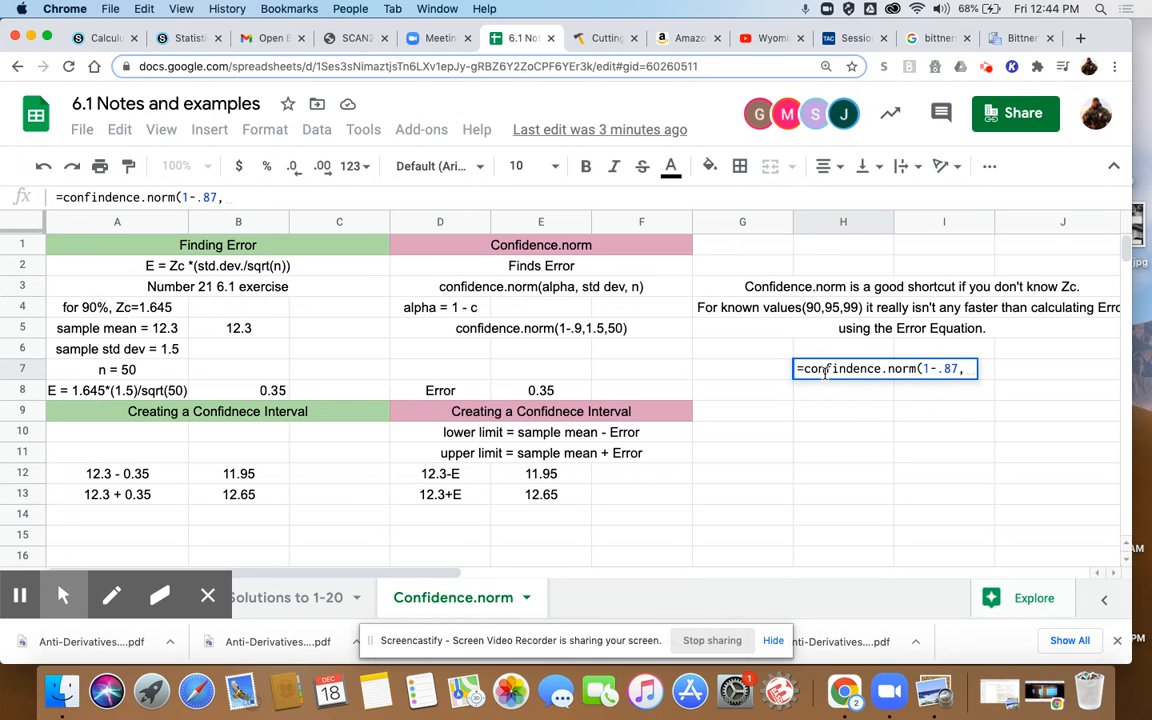
type("1.5,4")
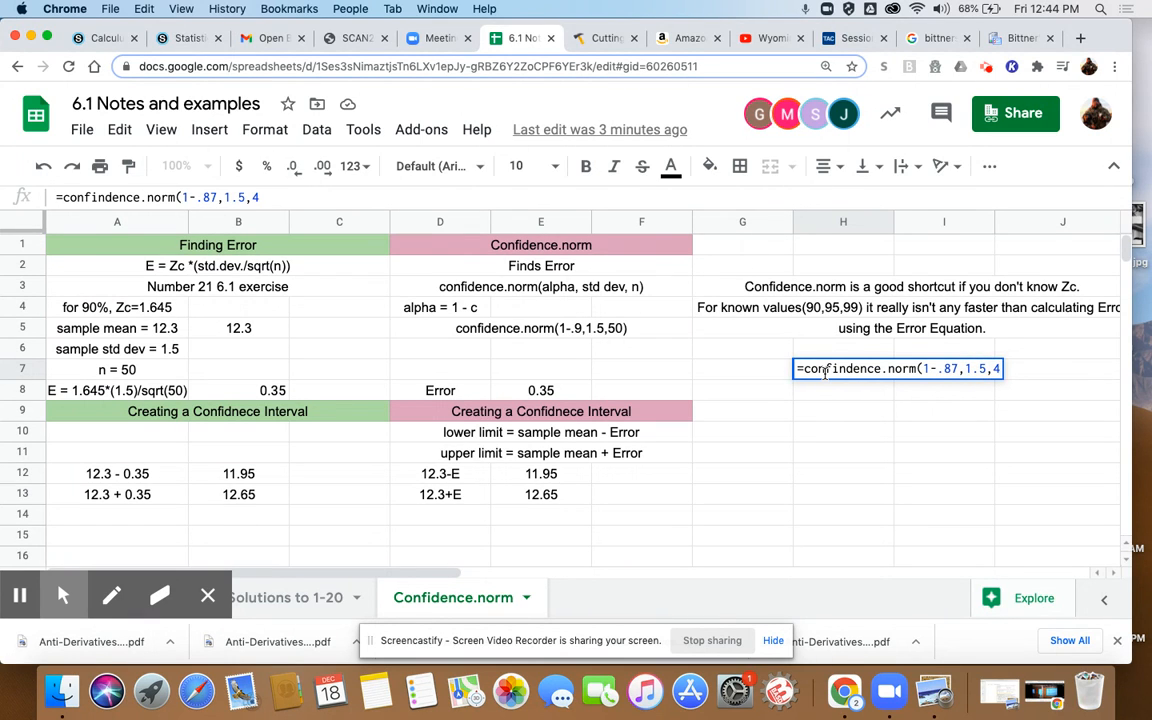
key("BackSpace")
type("50)")
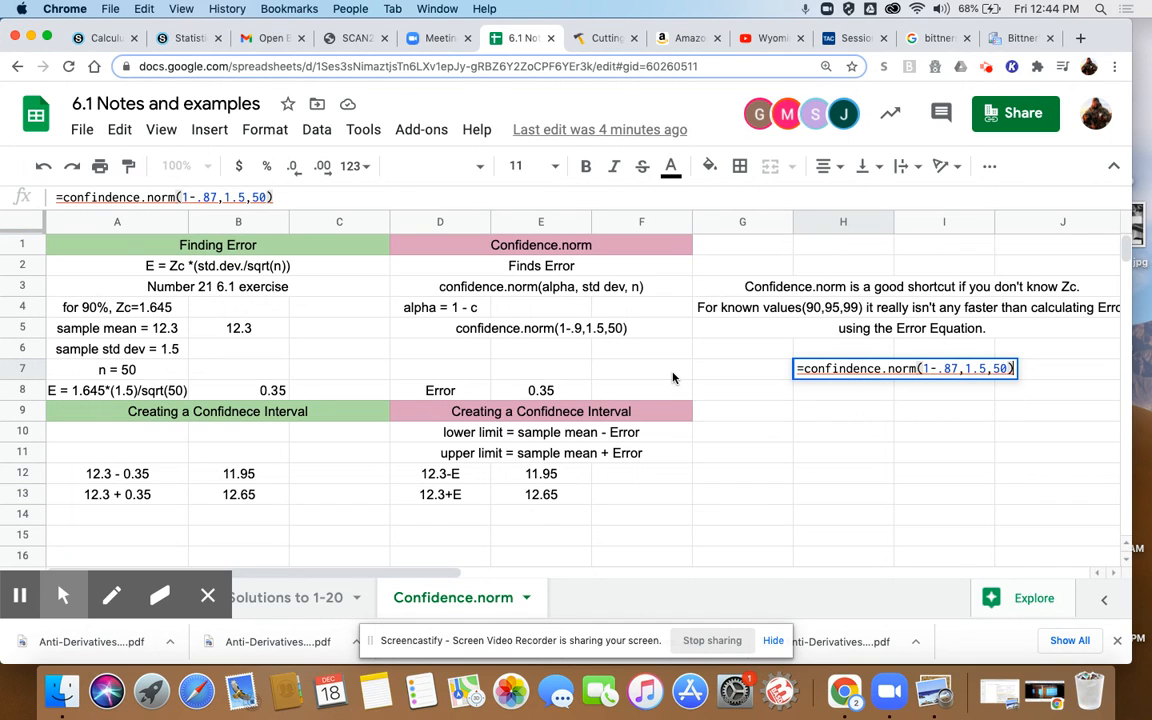
key("Return")
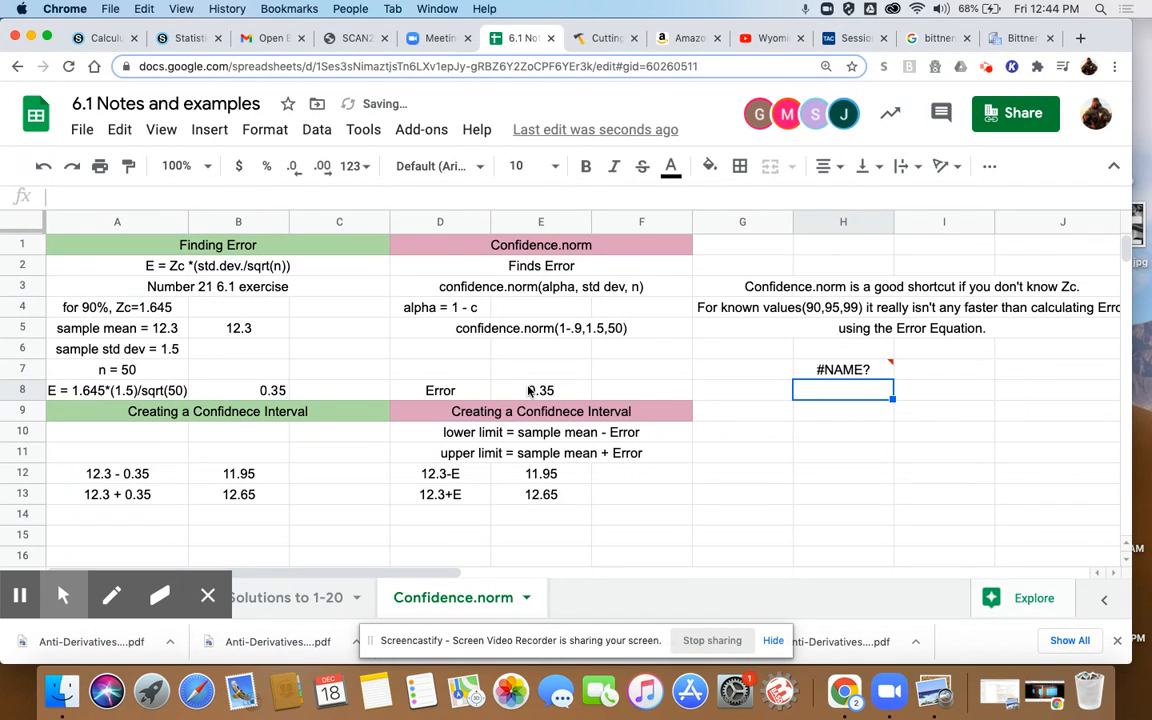
- Check the formula in E8 and clear the misspelled formula from H7
left_click(533, 390)
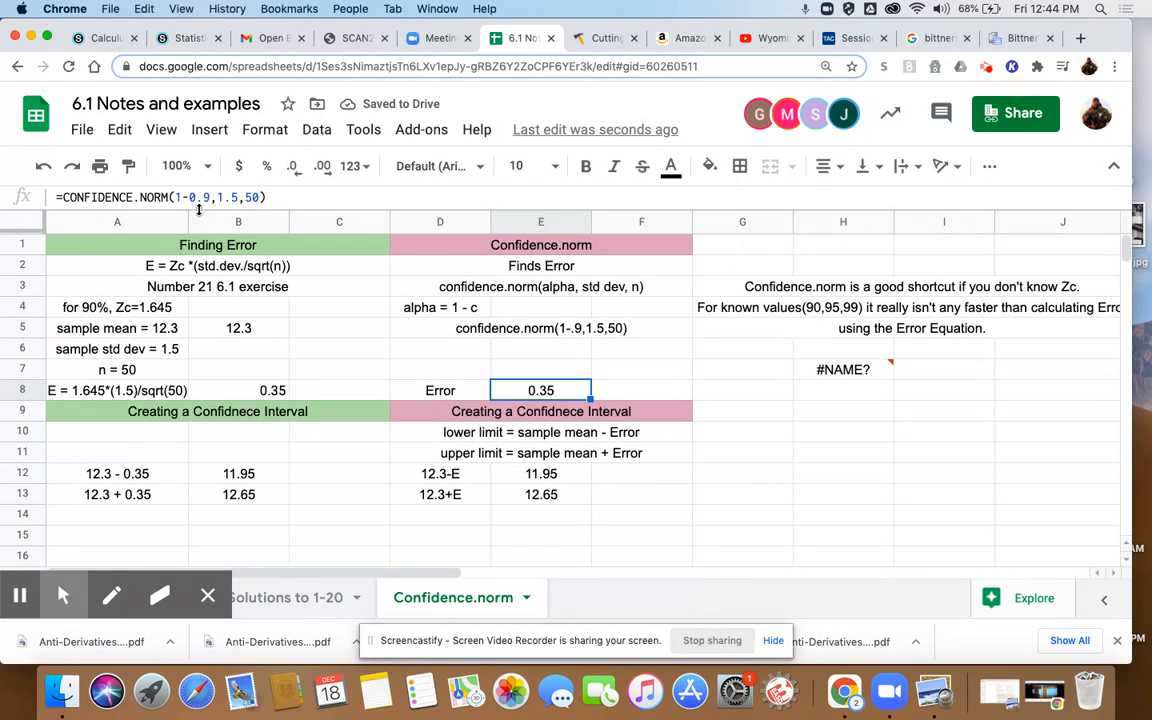
left_click(855, 369)
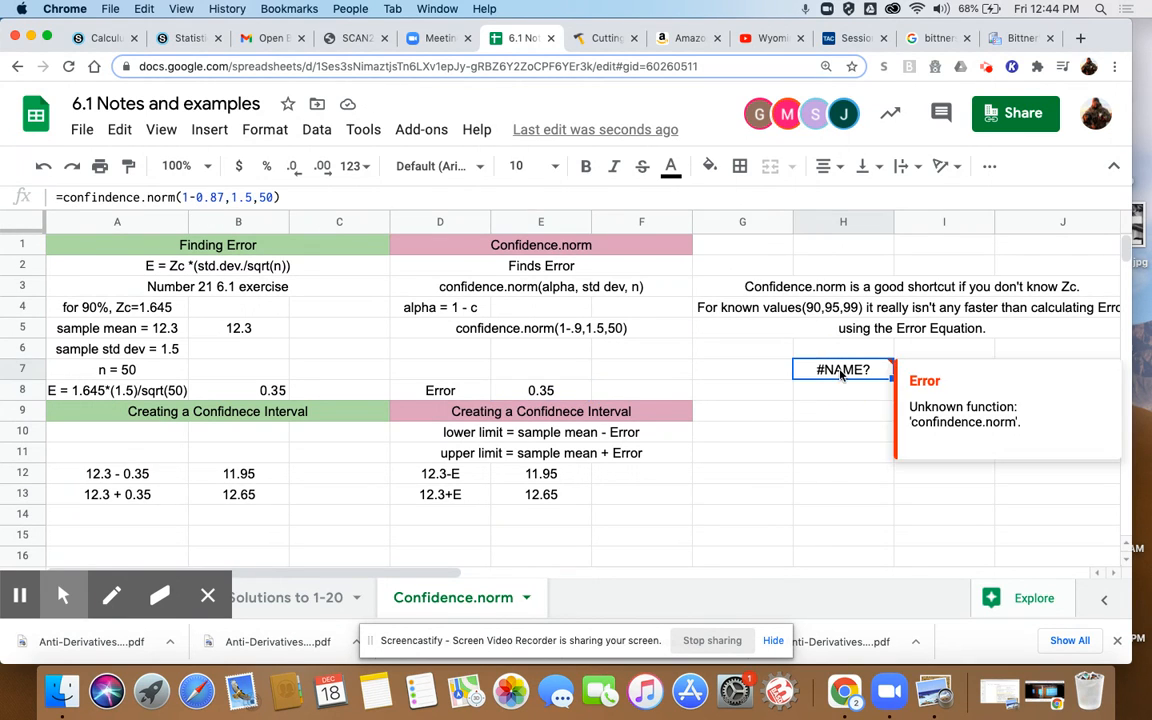
key("BackSpace")
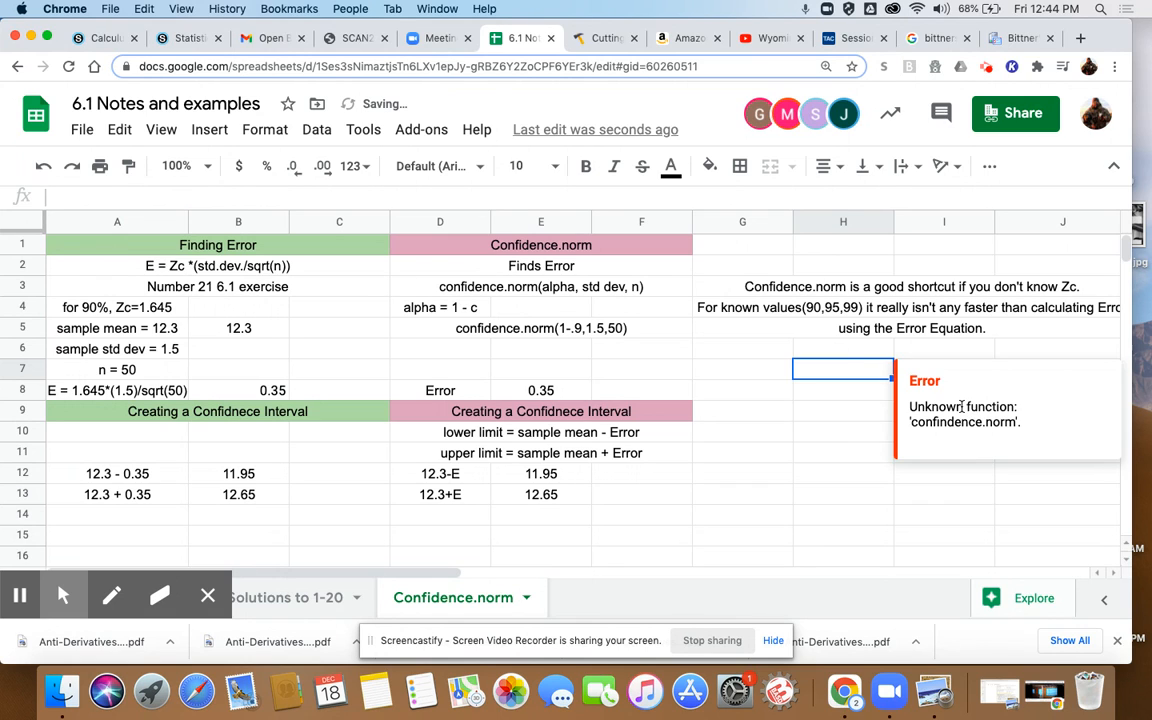
- Enter =CONFIDENCE.NORM(1-.87,1.5,50) in H7, picking the function from the suggestions
type("=")
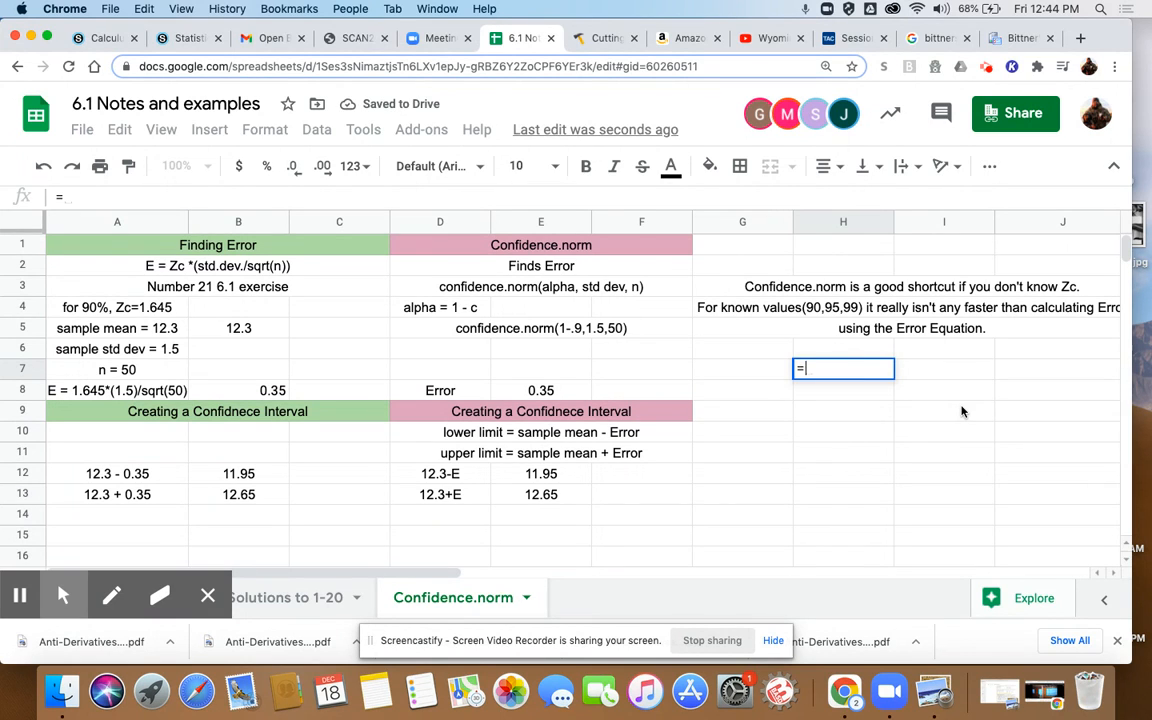
type("conf")
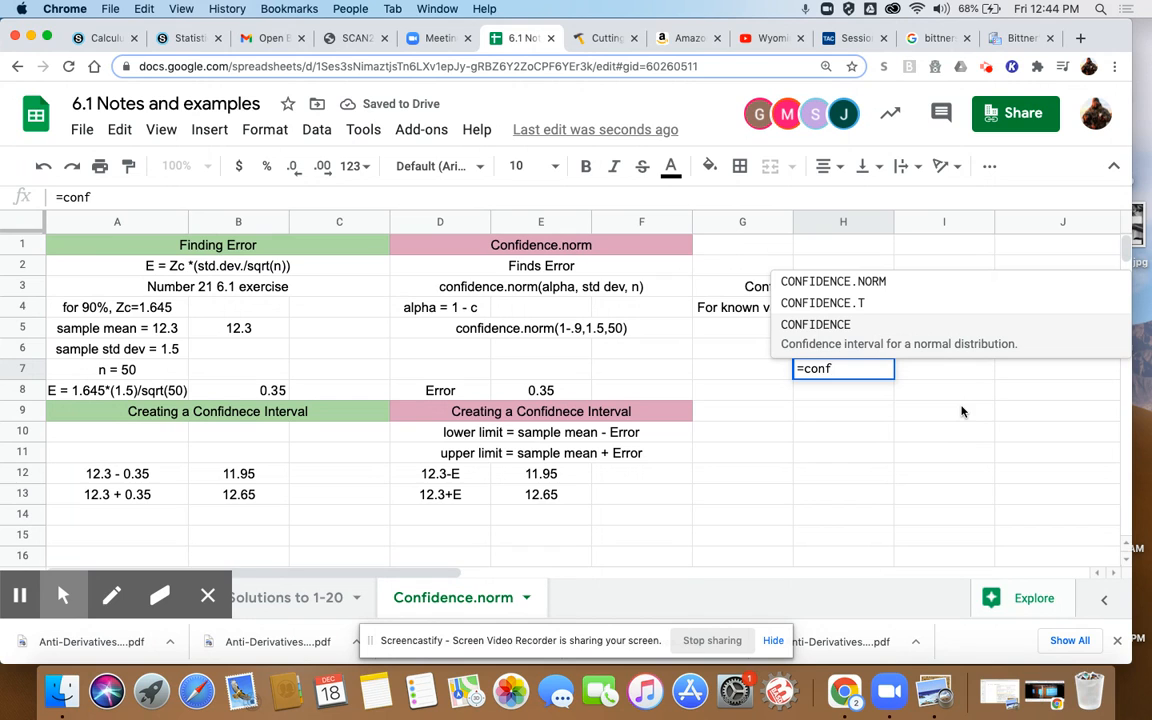
left_click(853, 284)
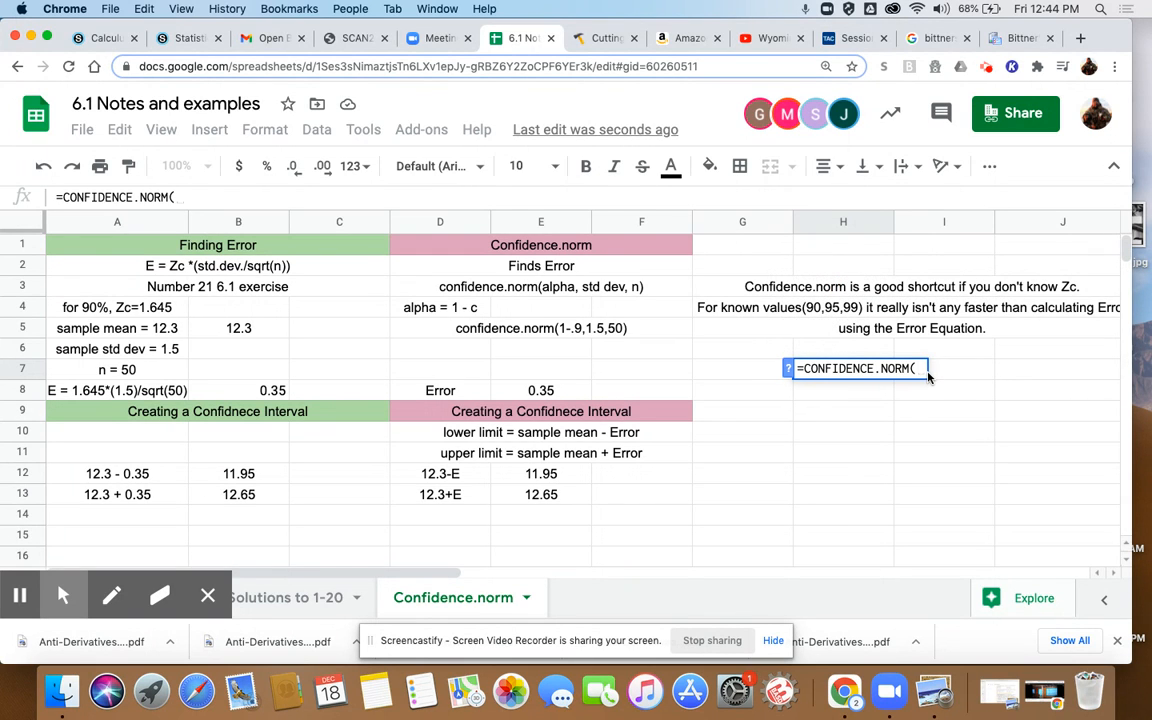
type("1-.87,")
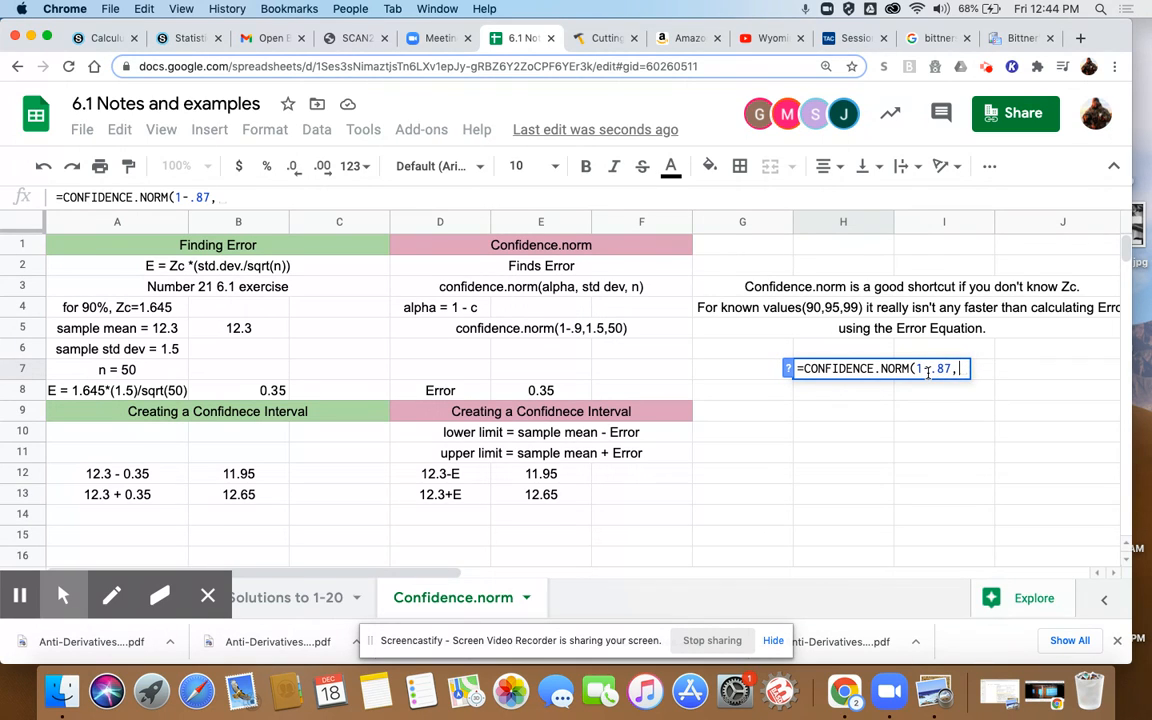
type("1.5,")
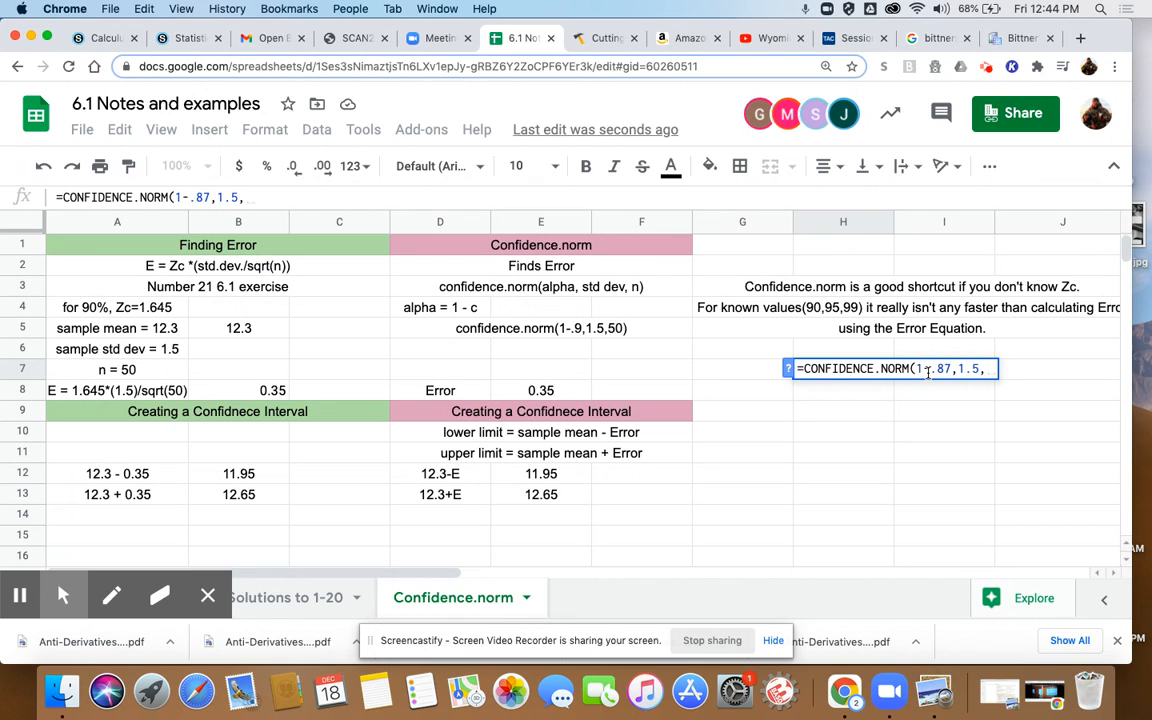
type("50)")
key("Return")
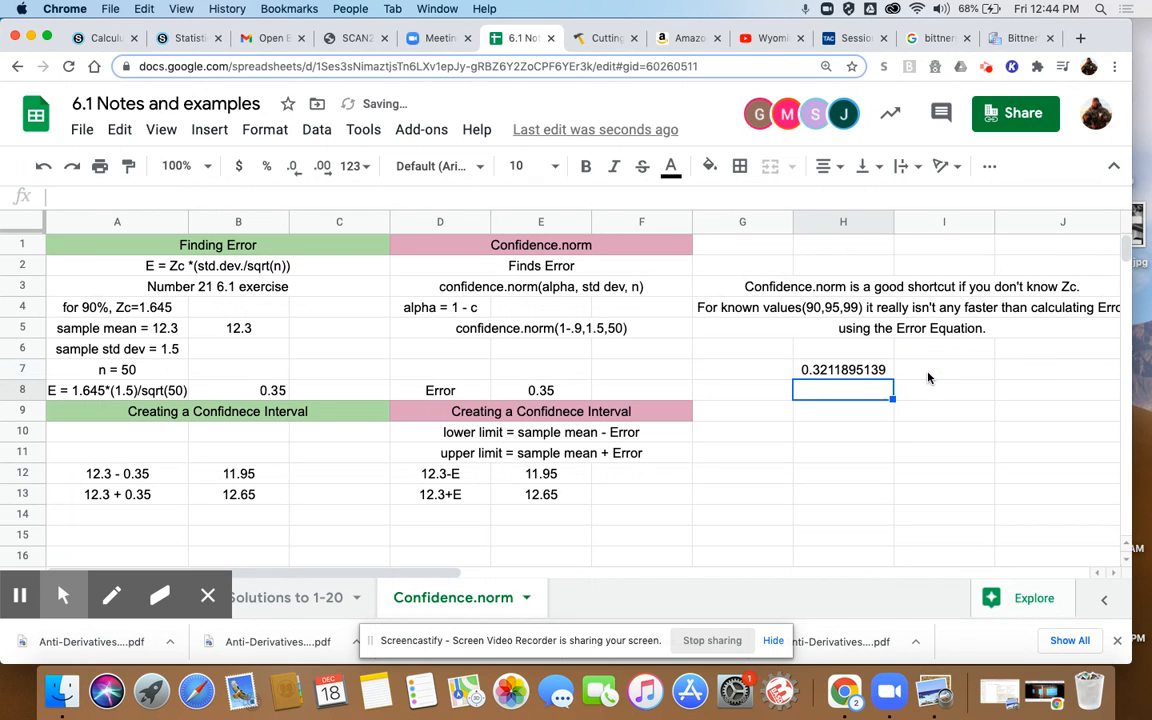
- Reduce H7's displayed decimal places to two
left_click(863, 372)
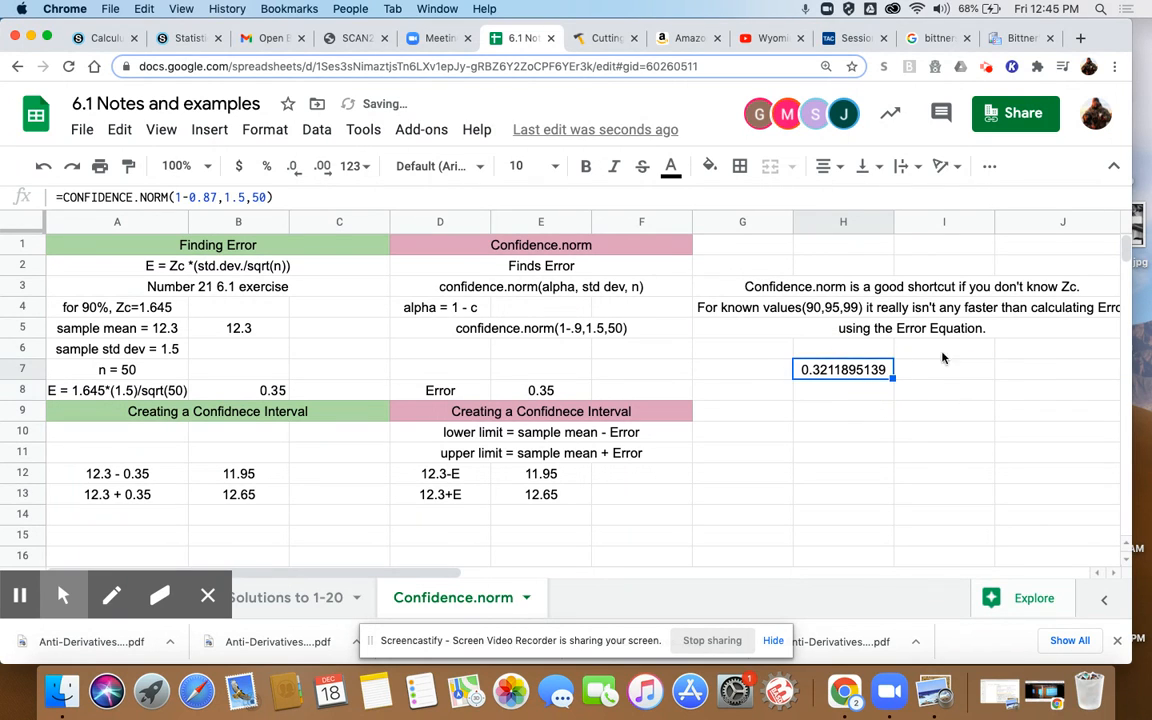
left_click(298, 167)
left_click(298, 167)
left_click(298, 167)
left_click(298, 167)
left_click(298, 167)
left_click(298, 167)
left_click(298, 167)
left_click(298, 167)
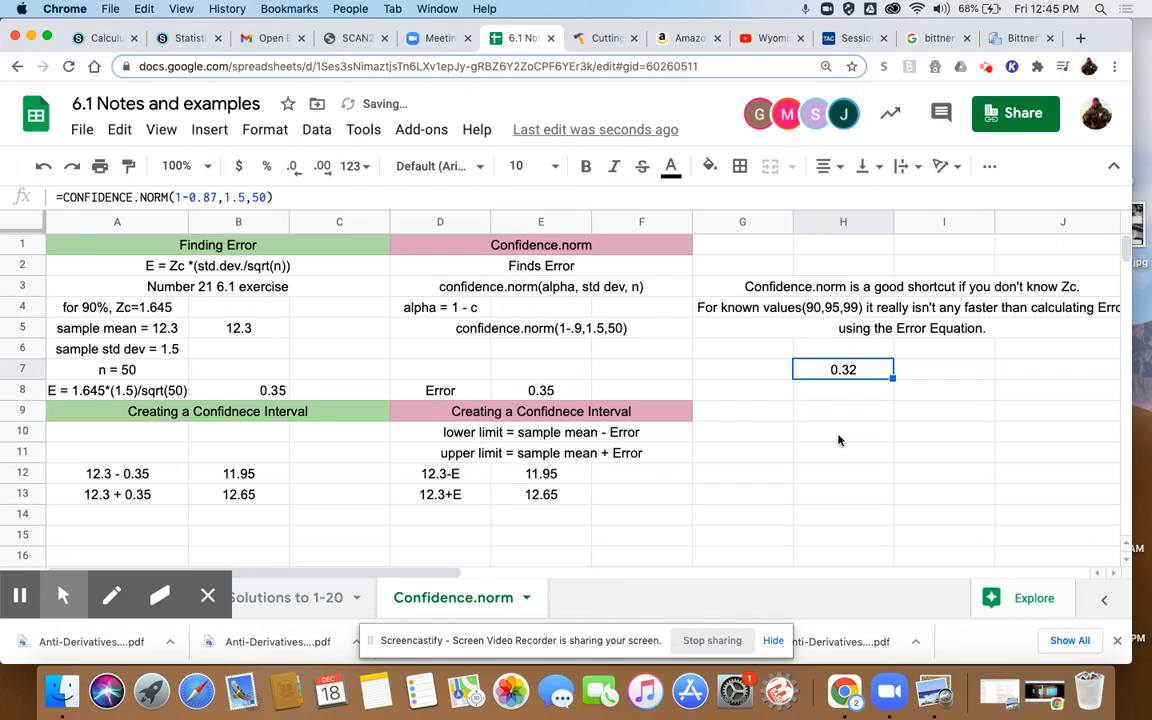
- Enter the lower limit formula =12.3-H7 in H12, referencing the error cell
left_click(830, 474)
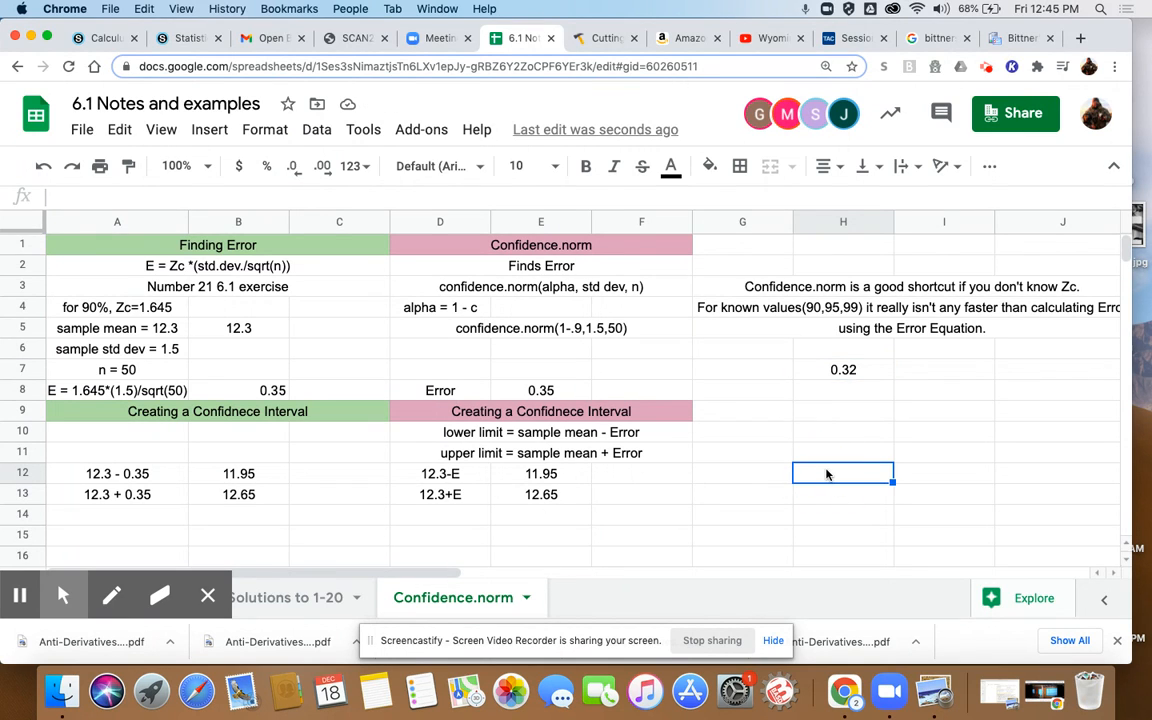
type("=")
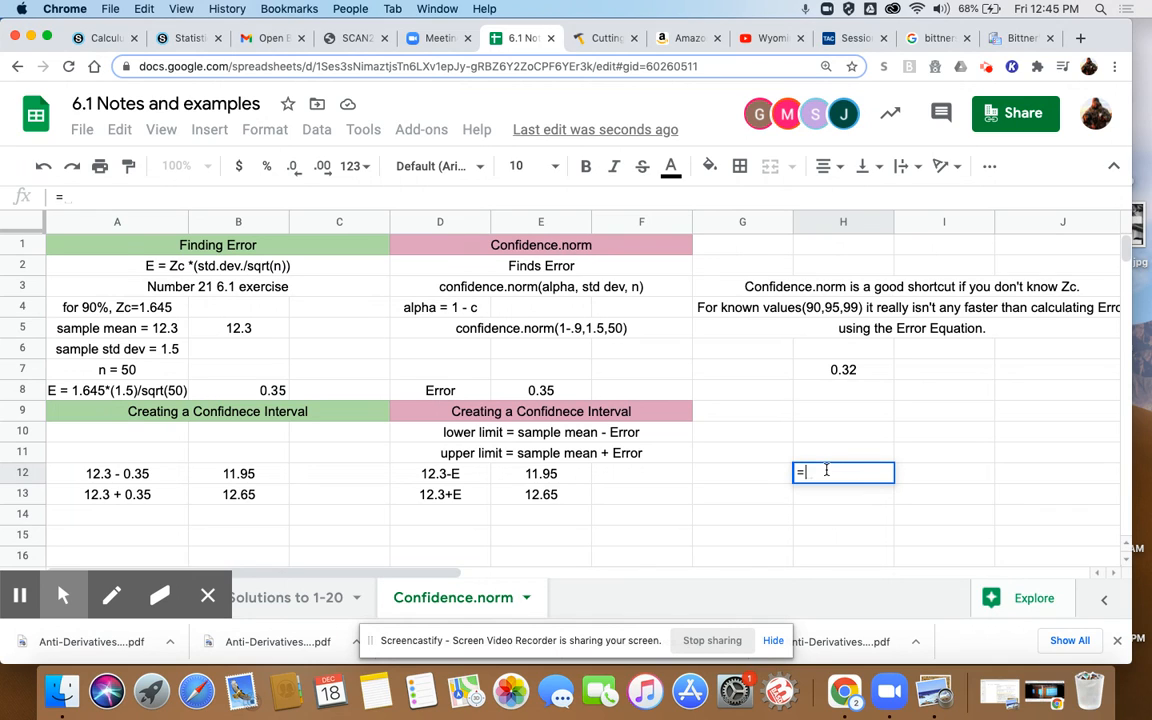
type("12.3")
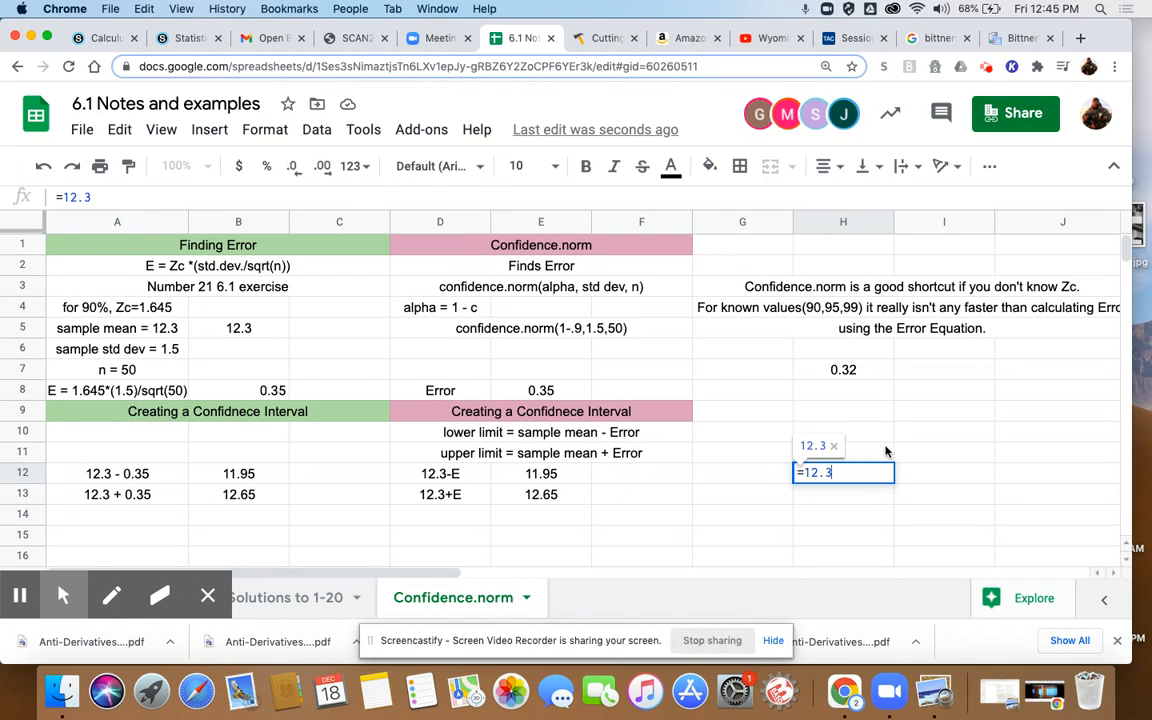
type("-")
left_click(853, 370)
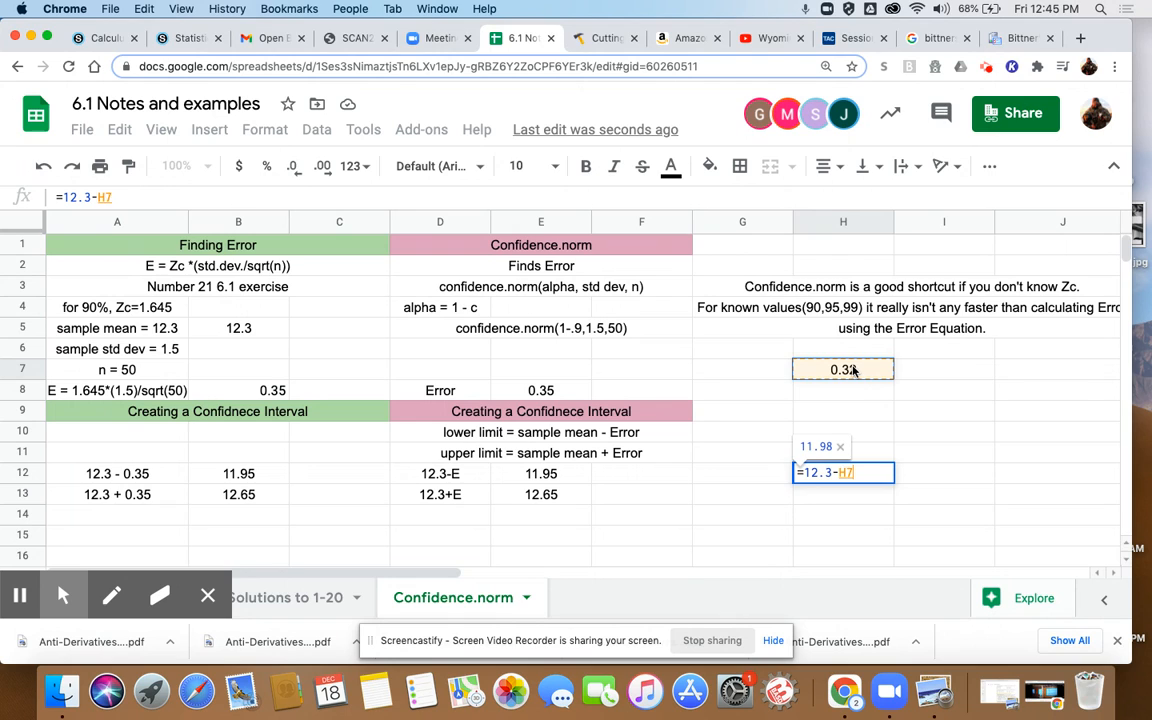
key("Return")
- Enter the upper limit formula =12.3+H7 in H13, referencing the error cell
left_click(823, 490)
type("='")
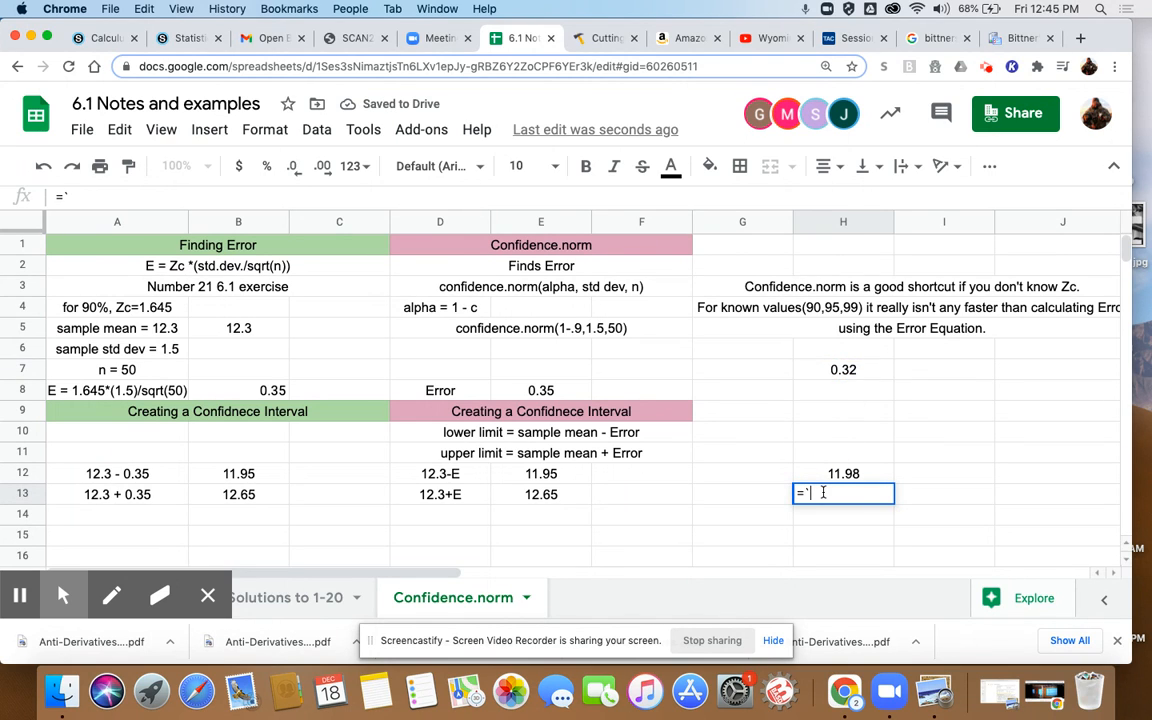
key("BackSpace")
type("12")
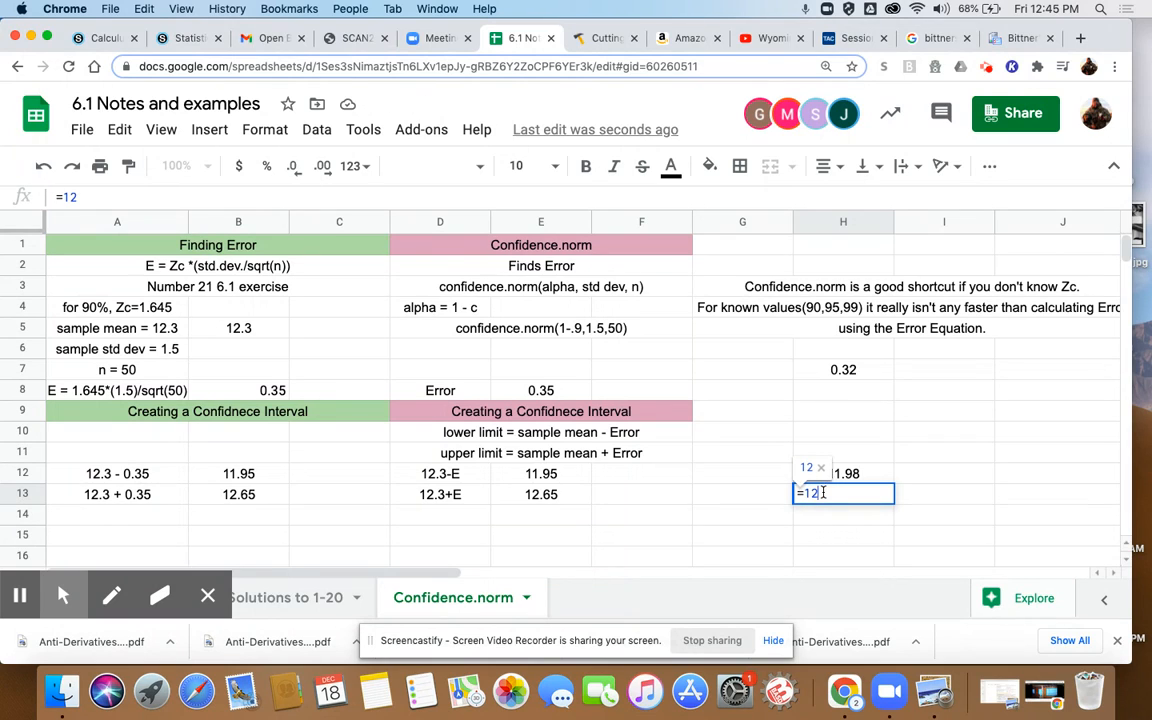
type(".3+")
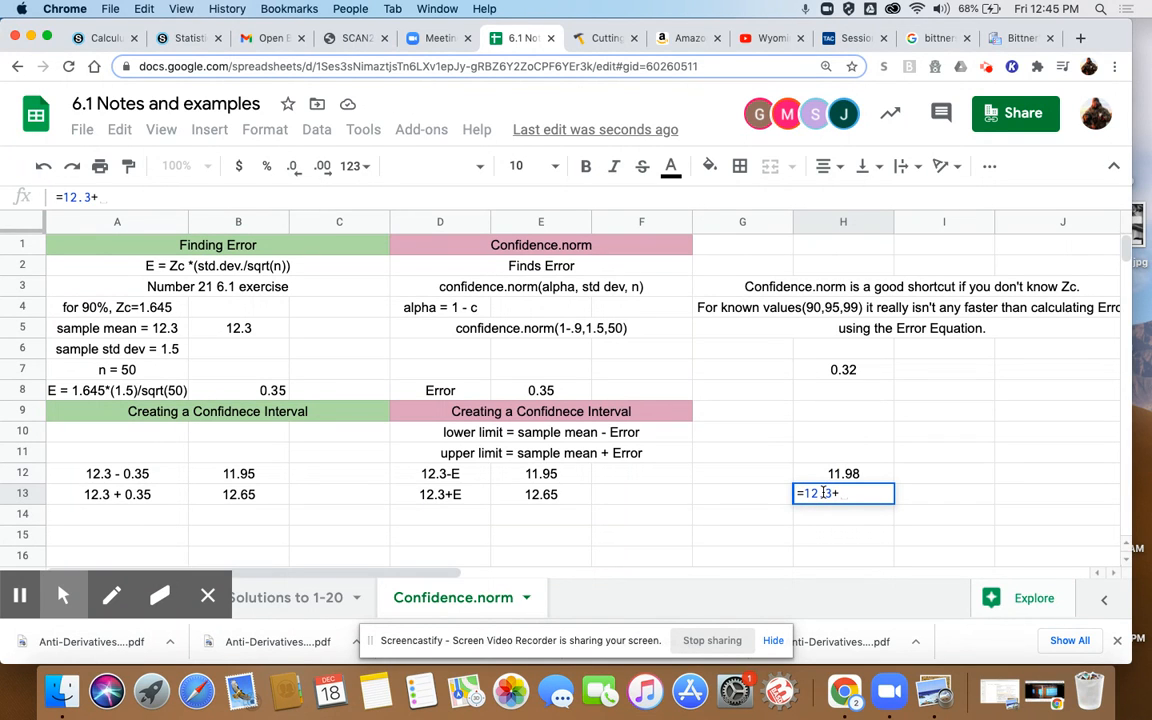
left_click(837, 371)
key("Return")
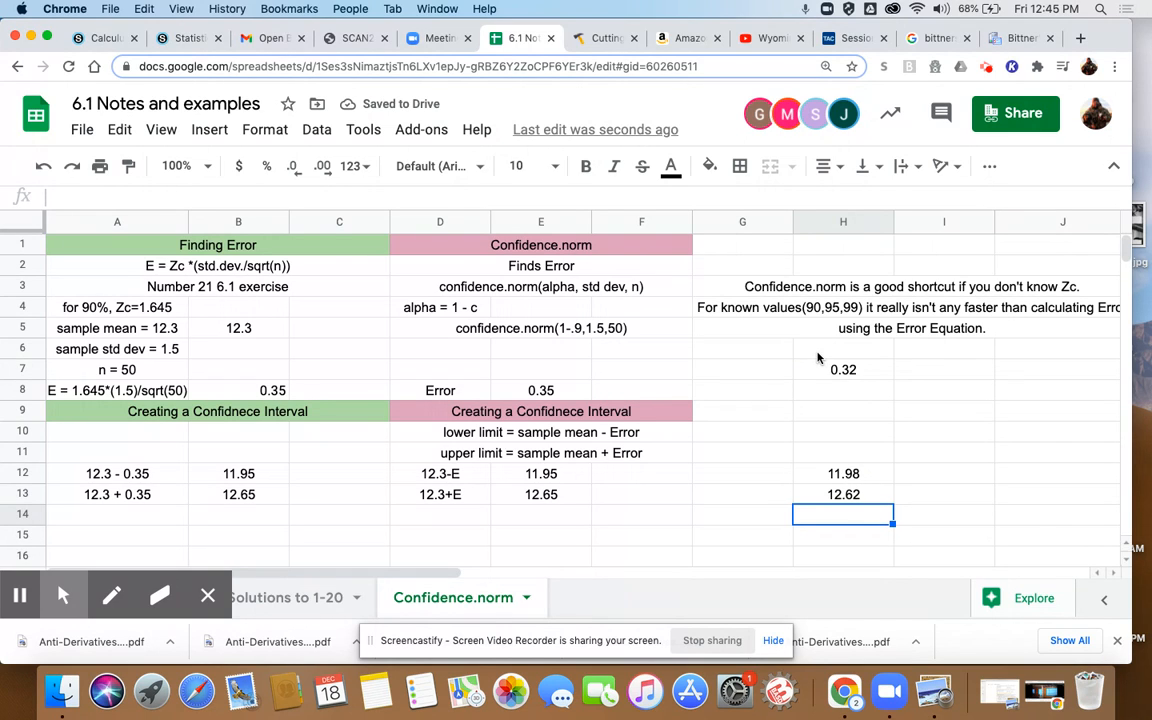
- Note the given values in row 6, entering c=87% in G6 and std dev =1.5 in H6
left_click(778, 356)
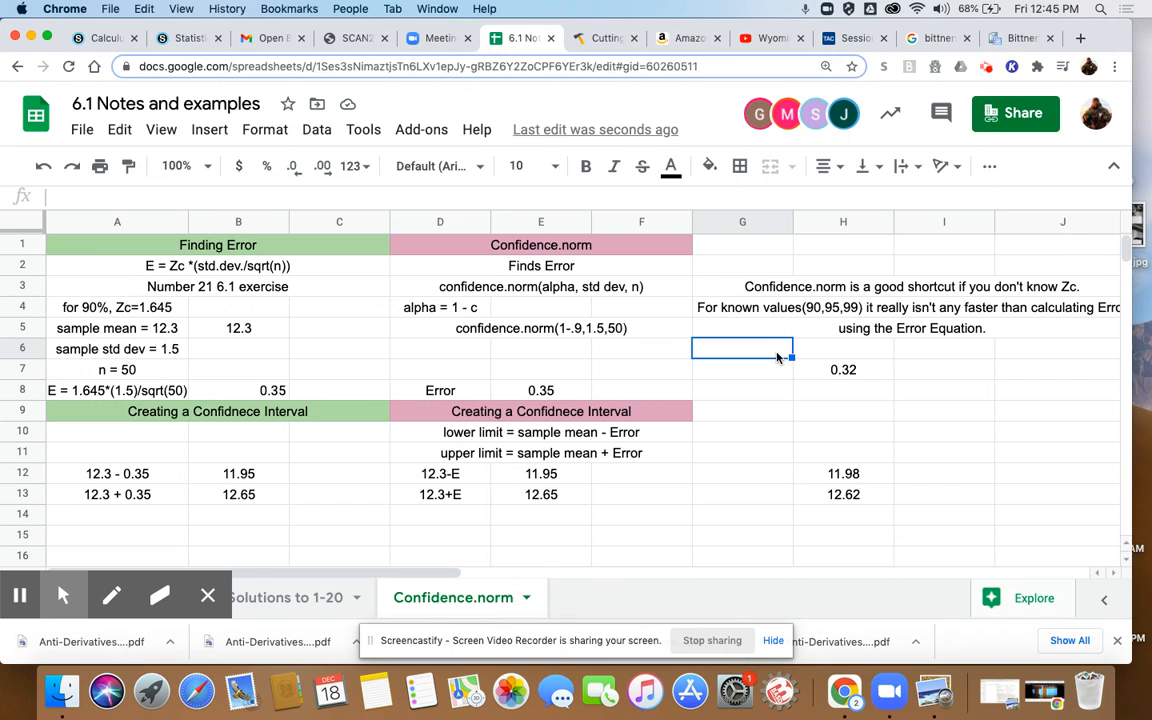
type("c")
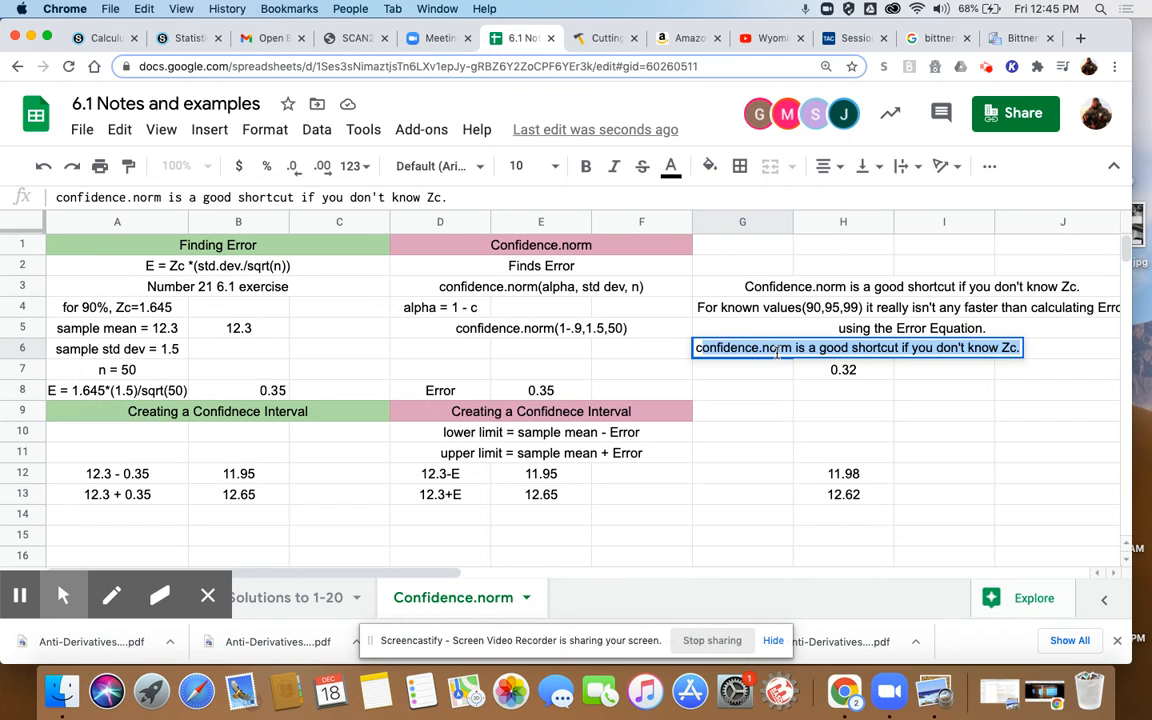
type("=87%")
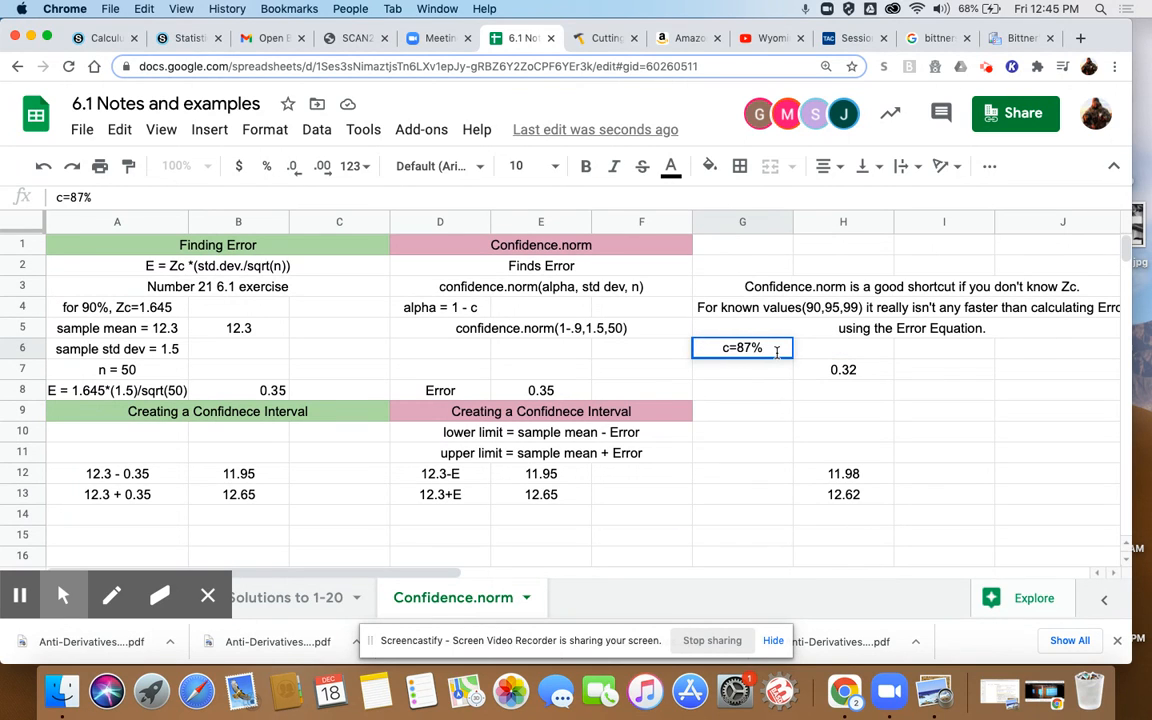
key("Tab")
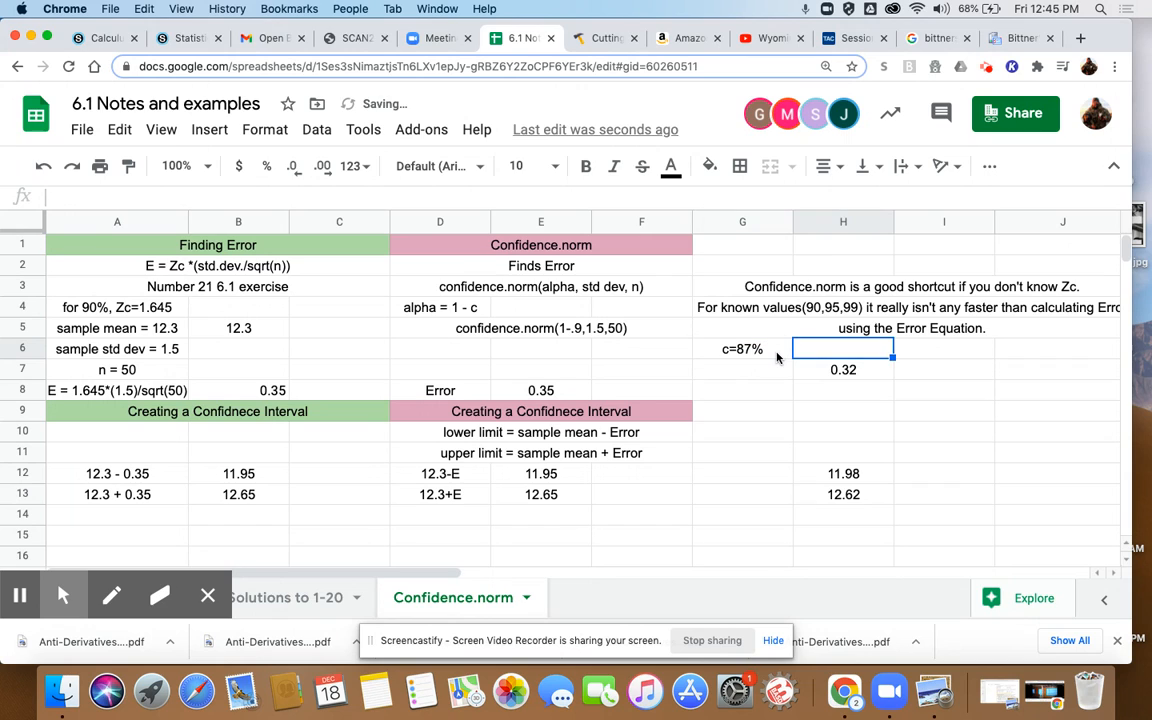
type("std")
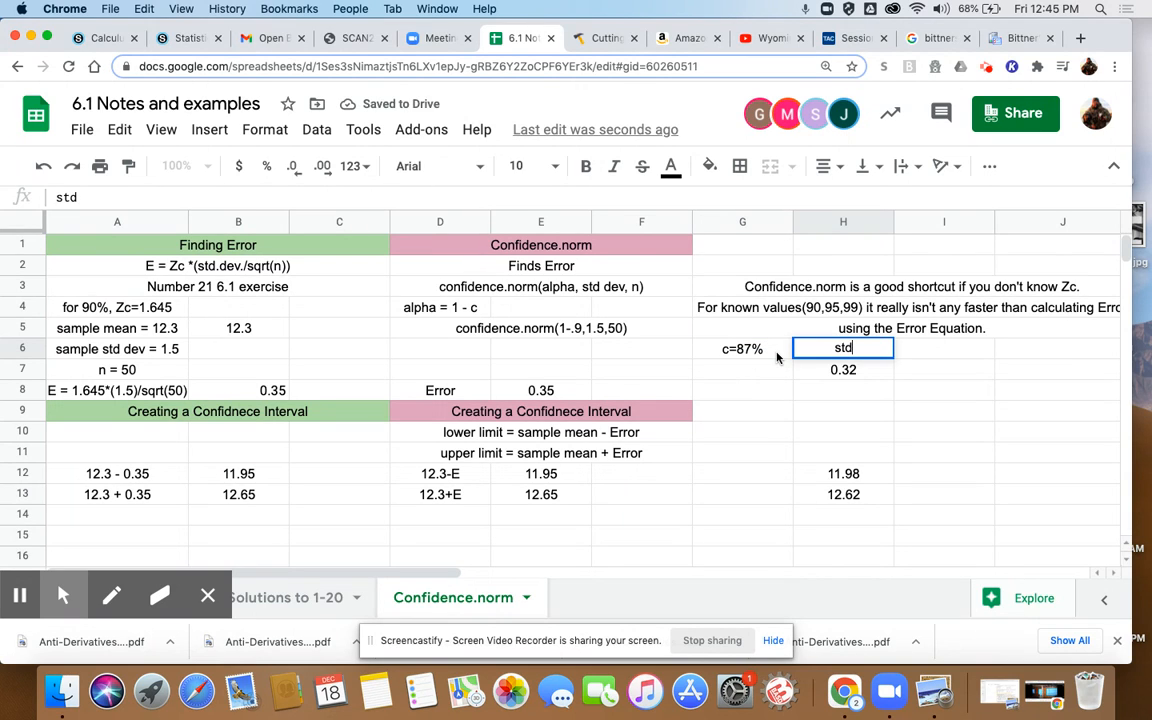
type(" dev=")
key("BackSpace")
type("b")
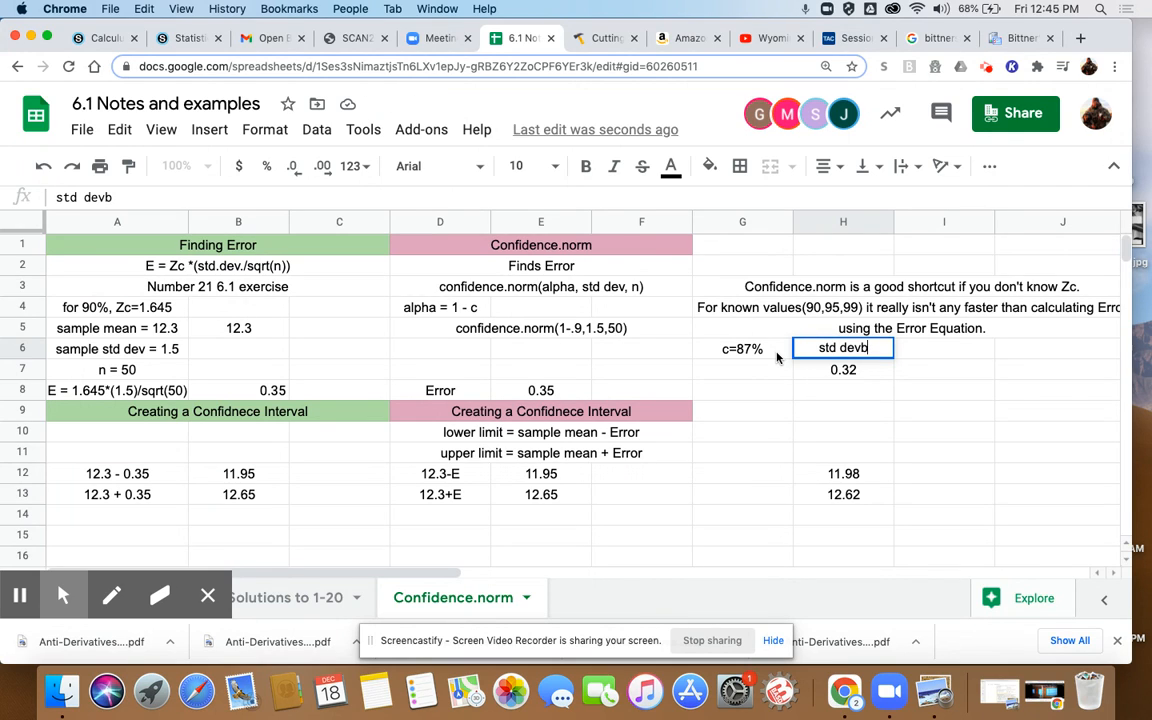
key("BackSpace")
type("=1.5")
key("Tab")
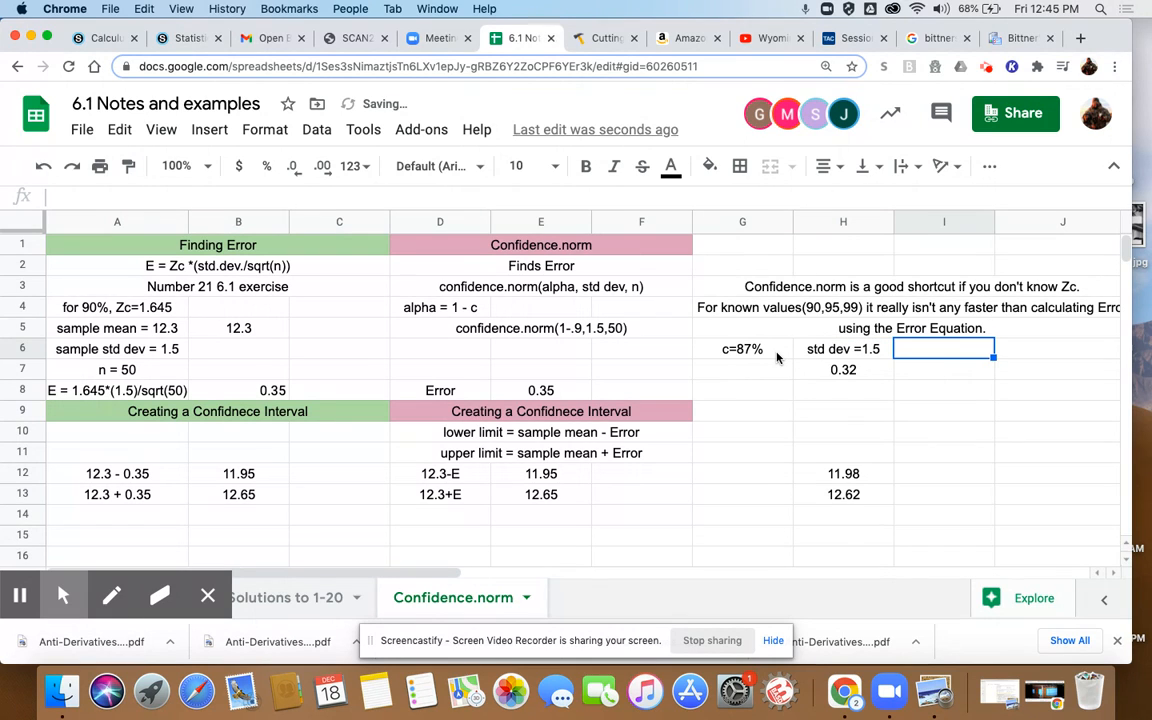
- Add the remaining given values n=50 in I6 and mean = 12.3 in J6
type("n=50")
key("Tab")
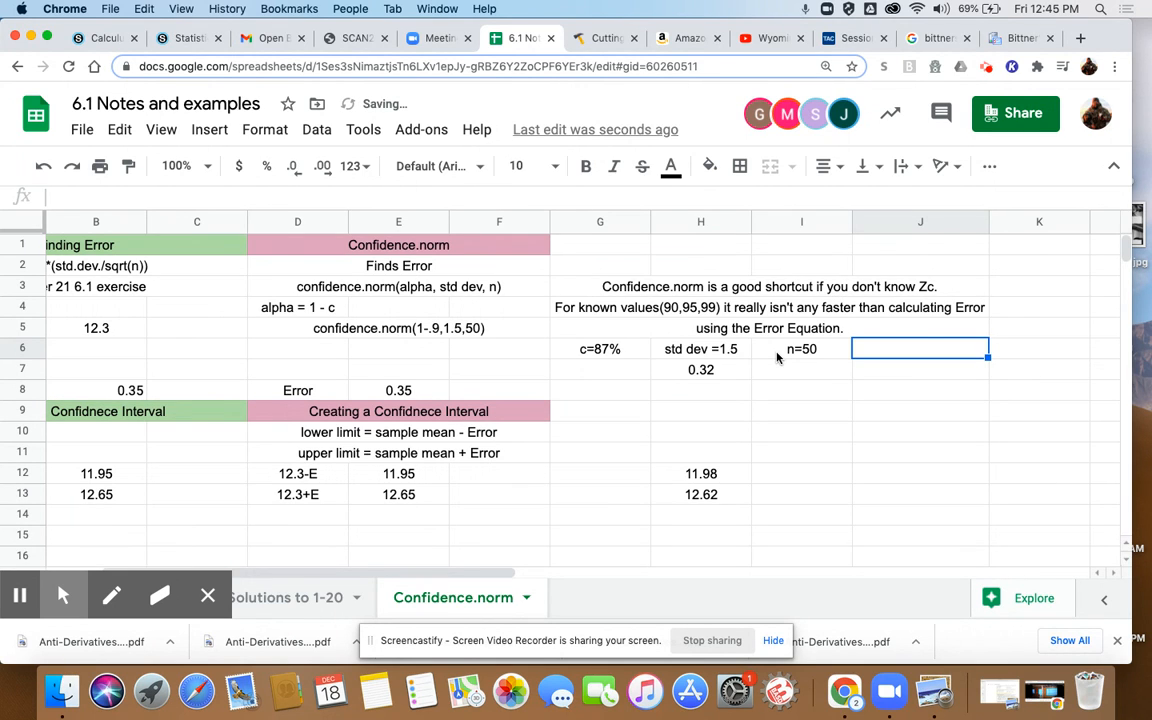
type("mean = ")
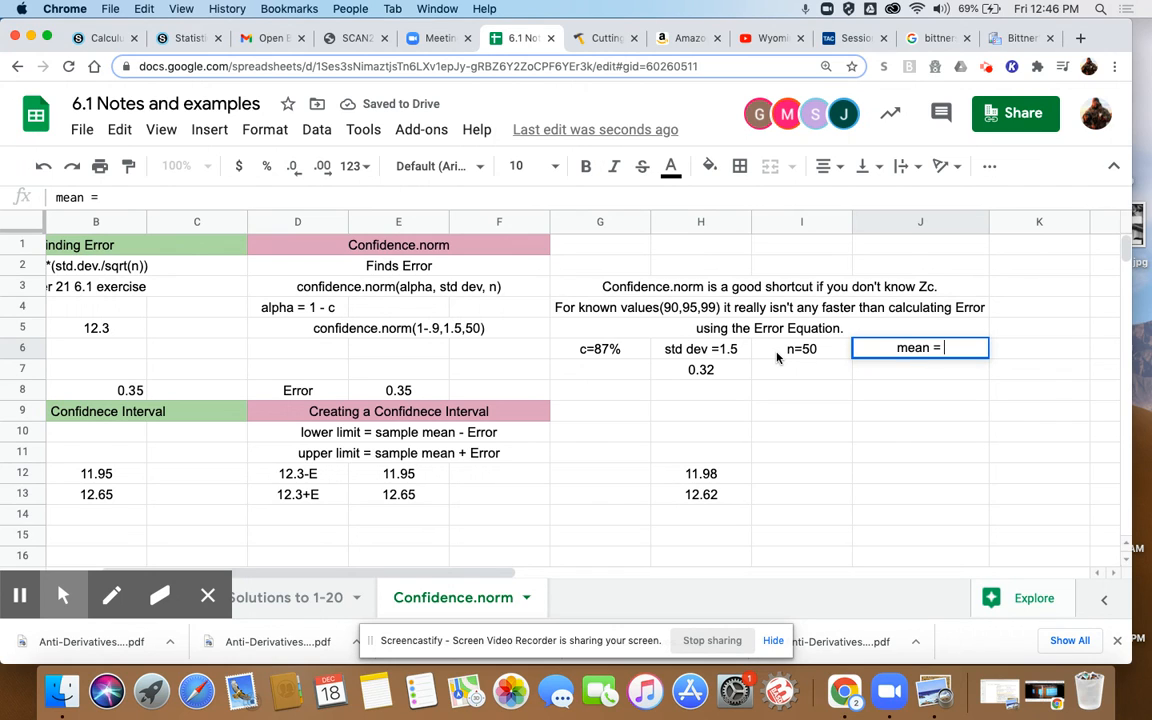
type("12.3")
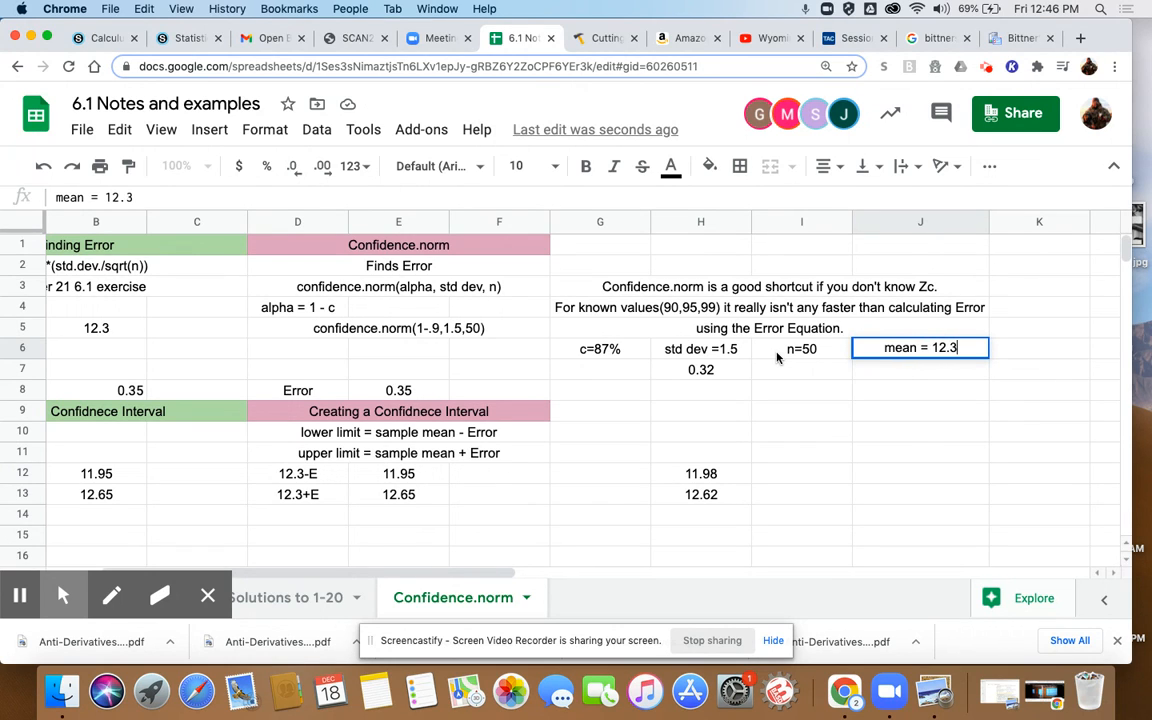
key("Return")
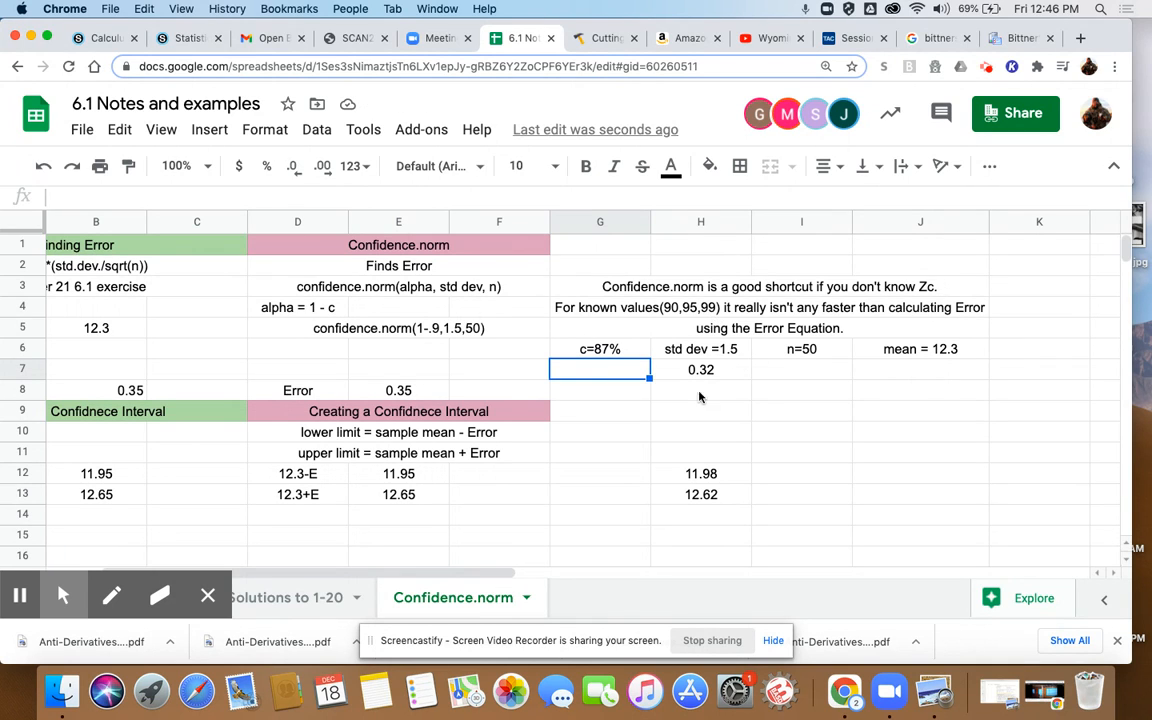
scroll(522, 437, "left", 3)
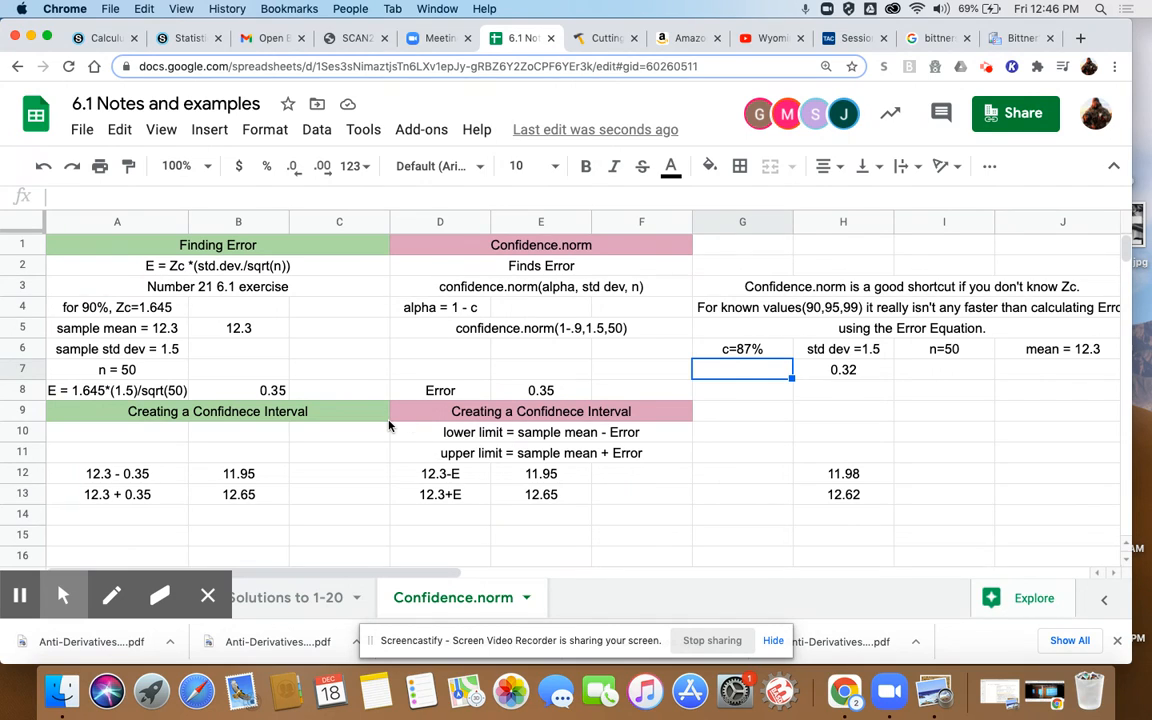